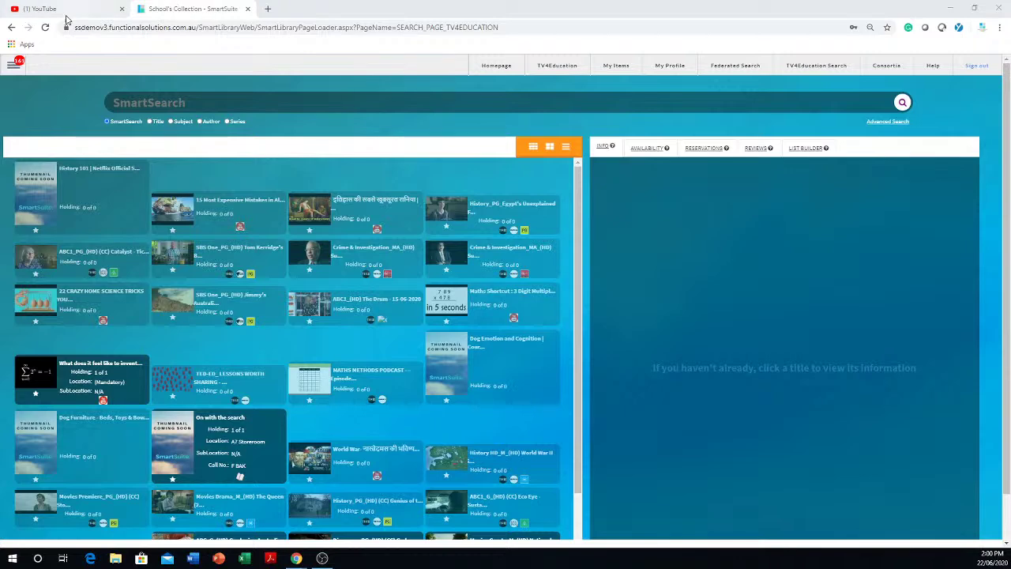
- Switch to YouTube, search for "maths division" and browse through the resulting videos
left_click(70, 15)
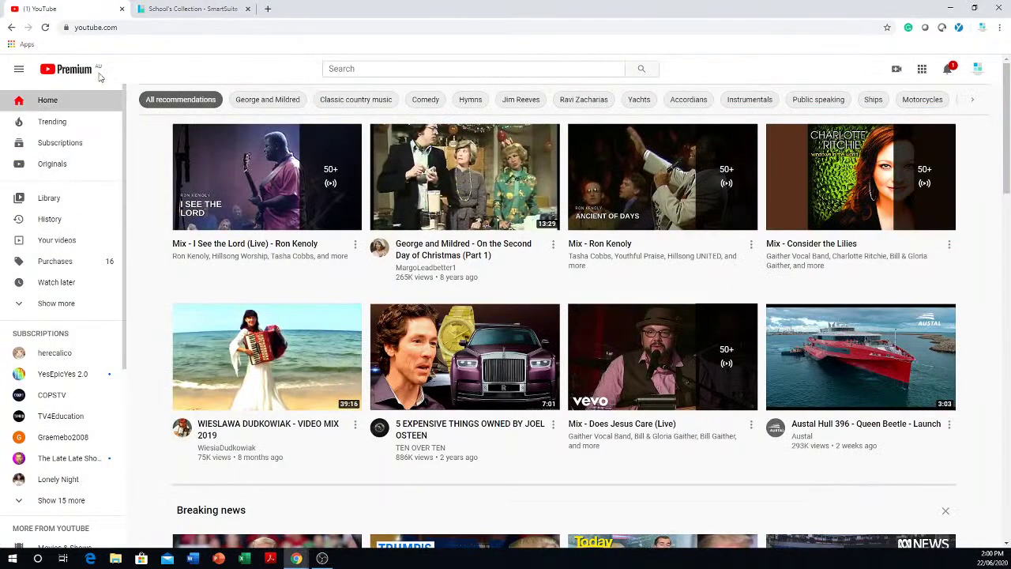
left_click(363, 69)
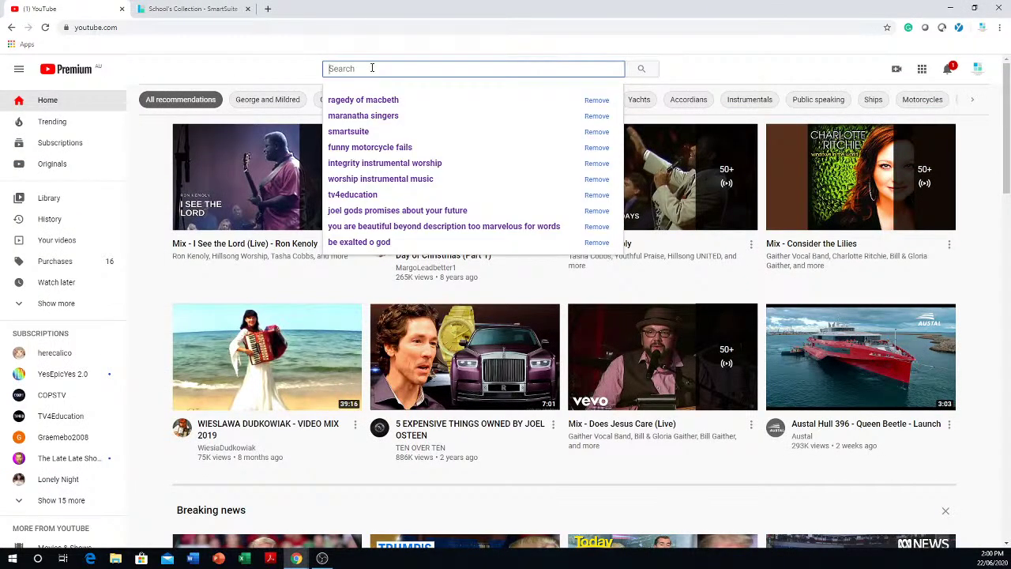
type("ma")
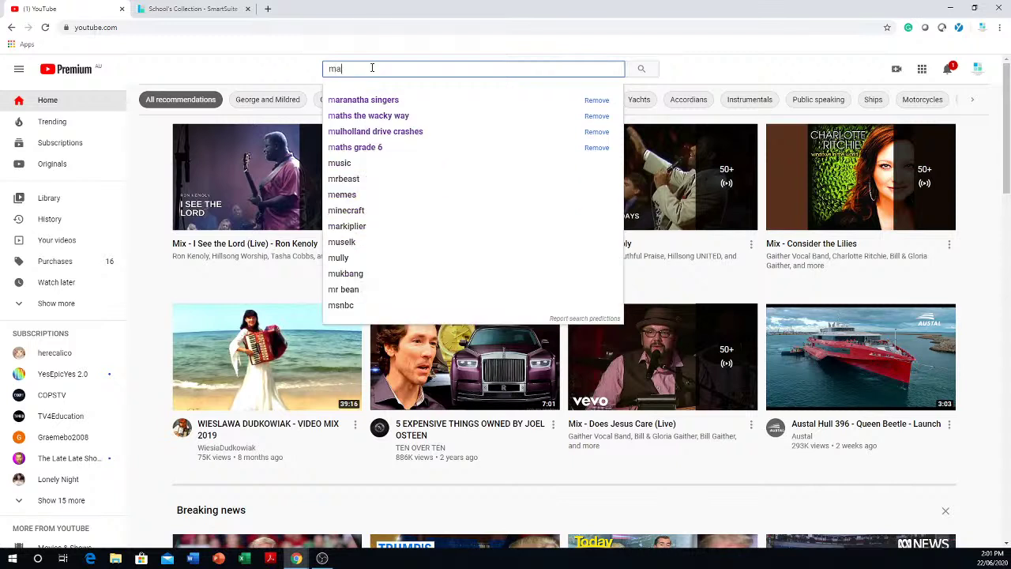
type("ths division")
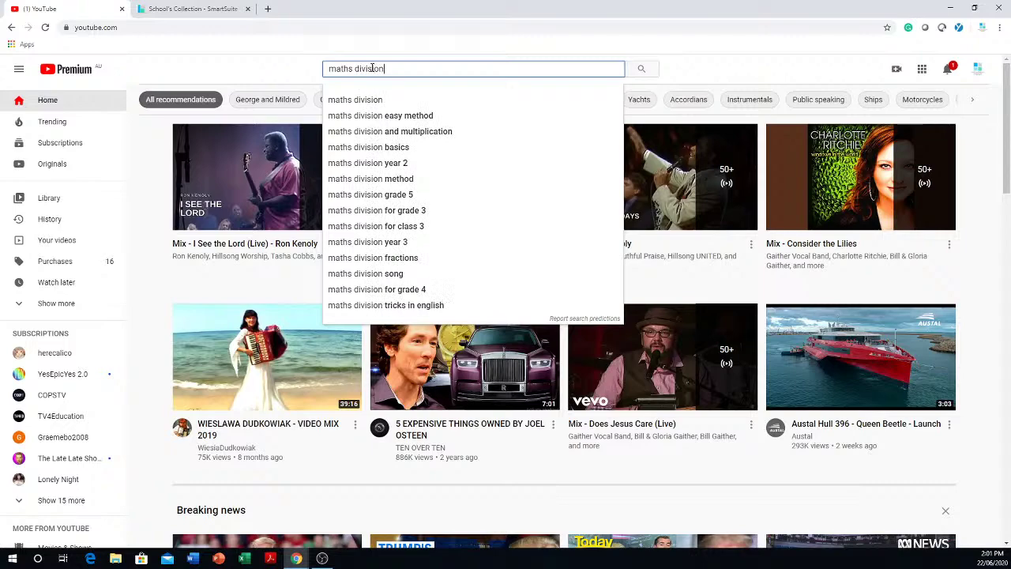
key("Return")
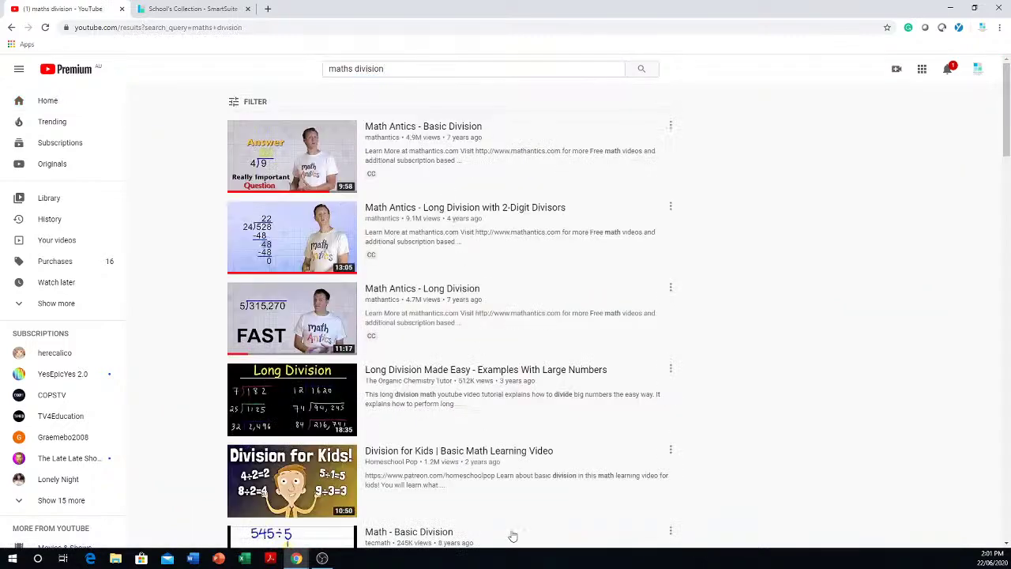
scroll(542, 321, "down", 6)
scroll(518, 346, "down", 12)
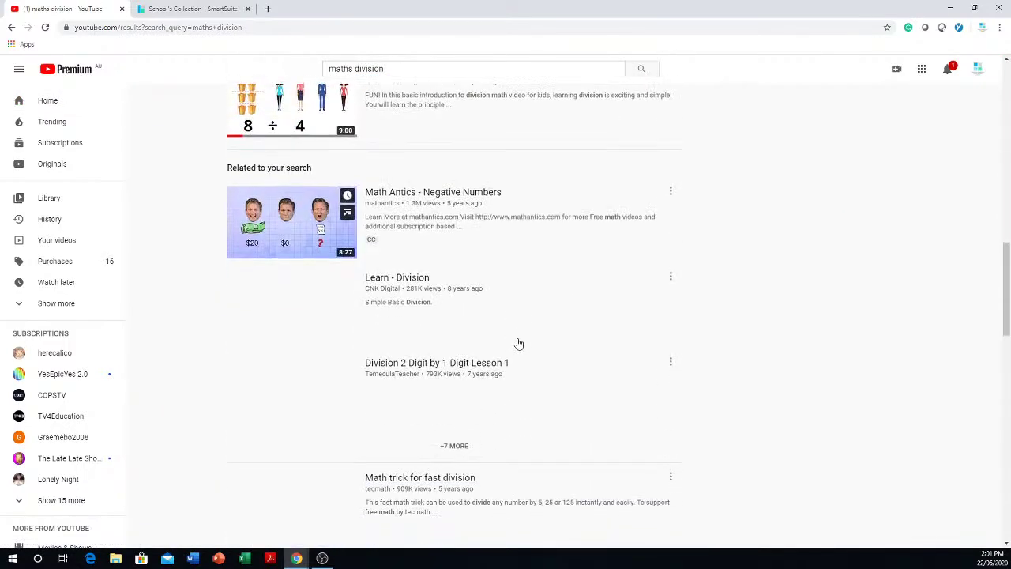
scroll(519, 342, "down", 8)
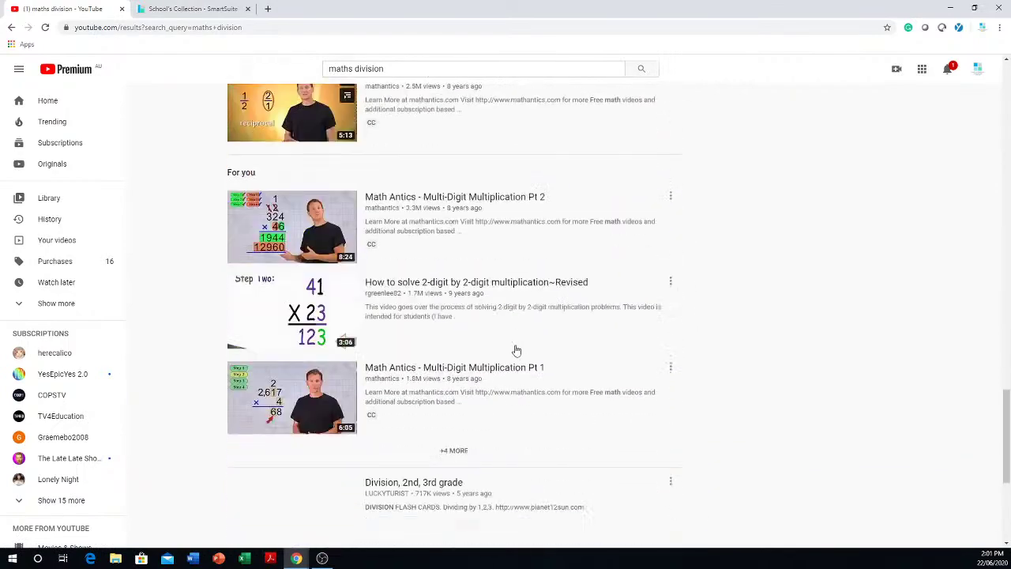
scroll(517, 344, "up", 12)
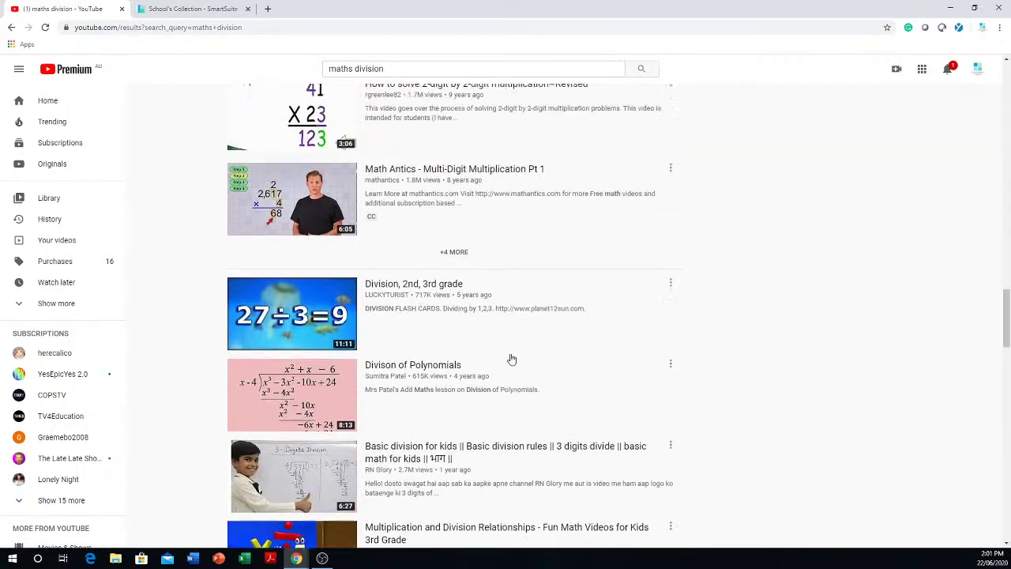
scroll(478, 410, "up", 10)
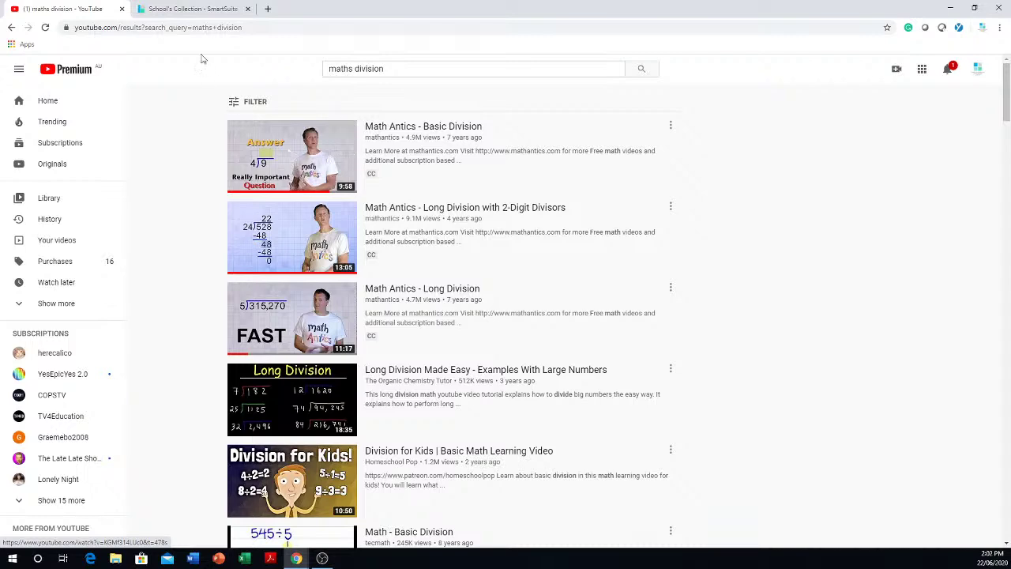
- Return to SmartSuite, open TV4Education and start creating a new lesson in SmartClassrooms
left_click(195, 9)
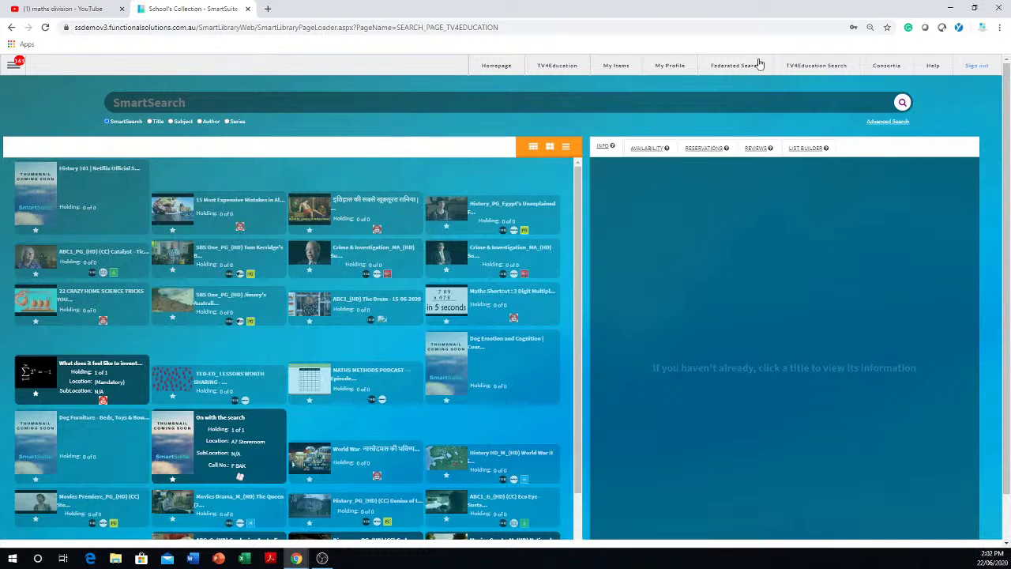
left_click(555, 69)
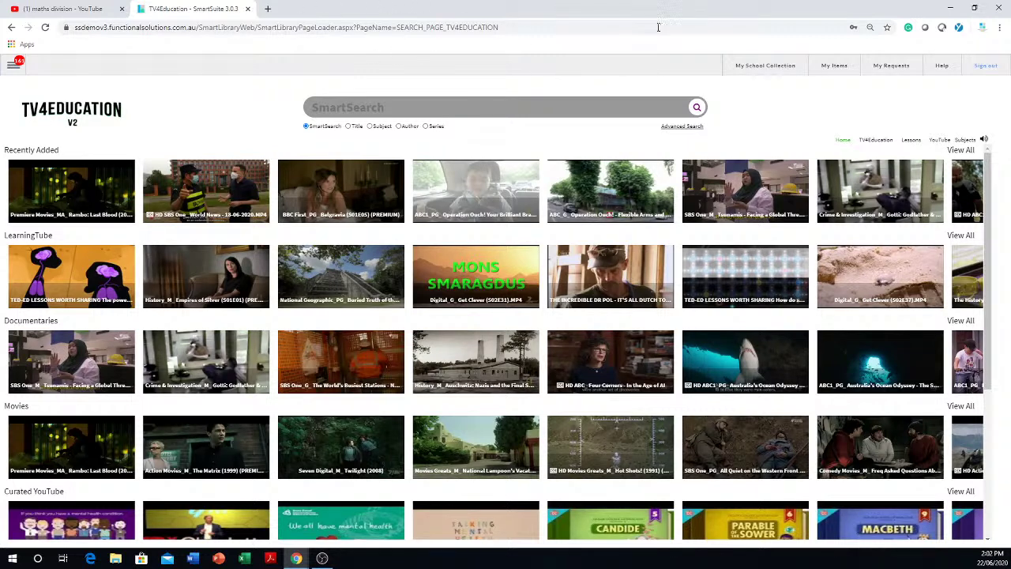
left_click(15, 67)
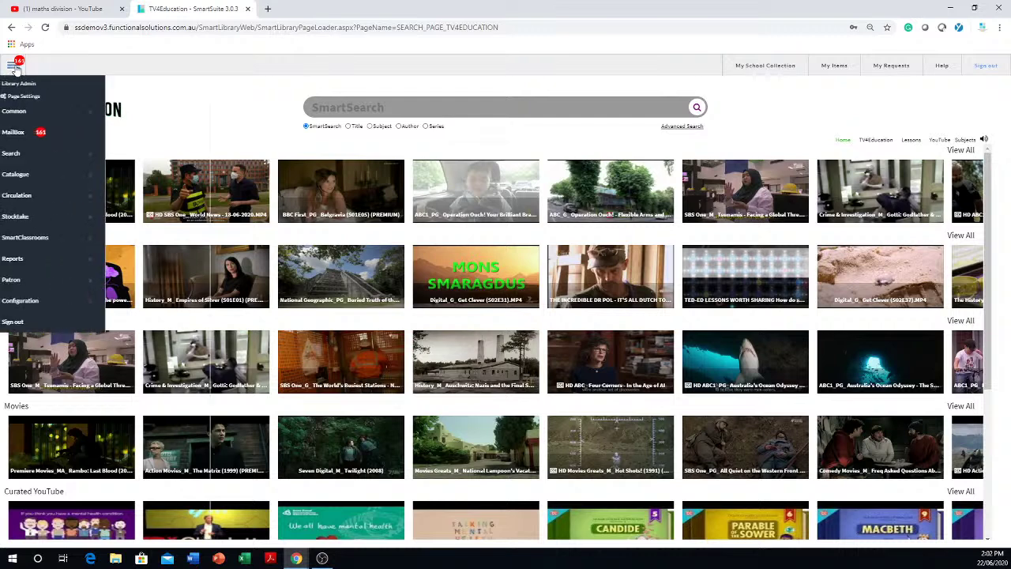
left_click(37, 243)
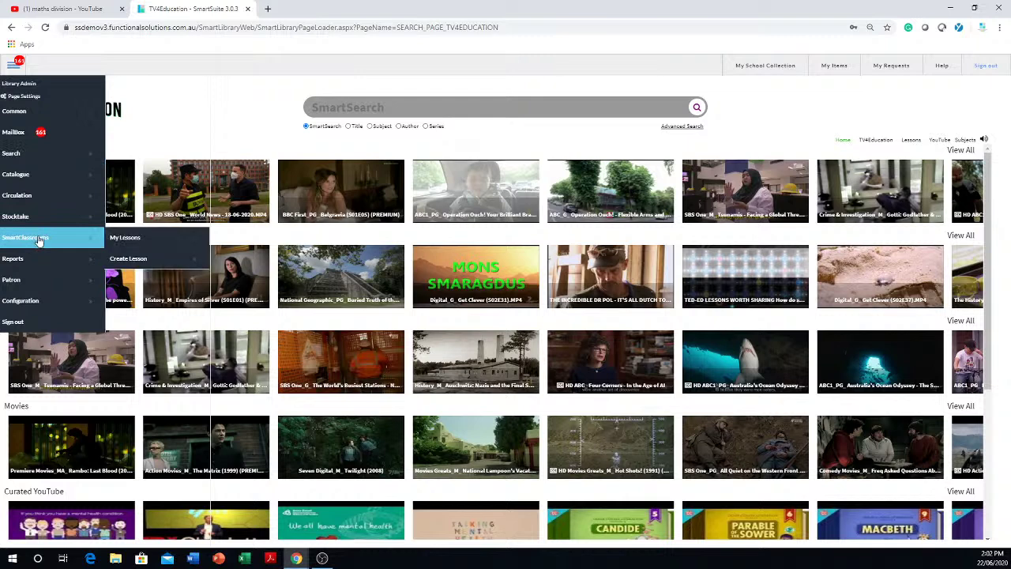
left_click(156, 263)
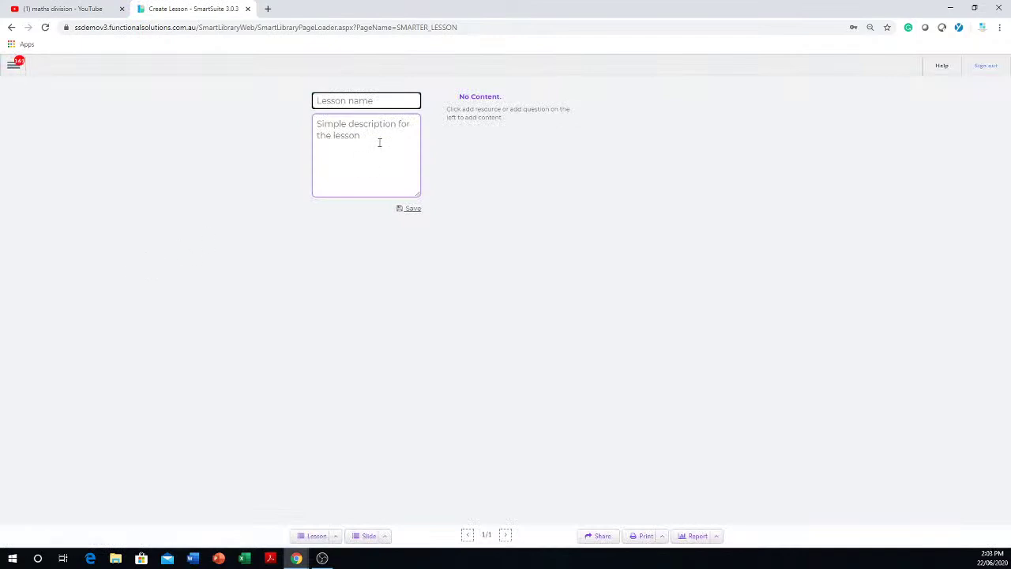
- Name the lesson "Maths Division", describe it as "This is a lesson on division for term 3 year 6 2020", and save
type("Maths Division")
left_click(371, 130)
type("Th")
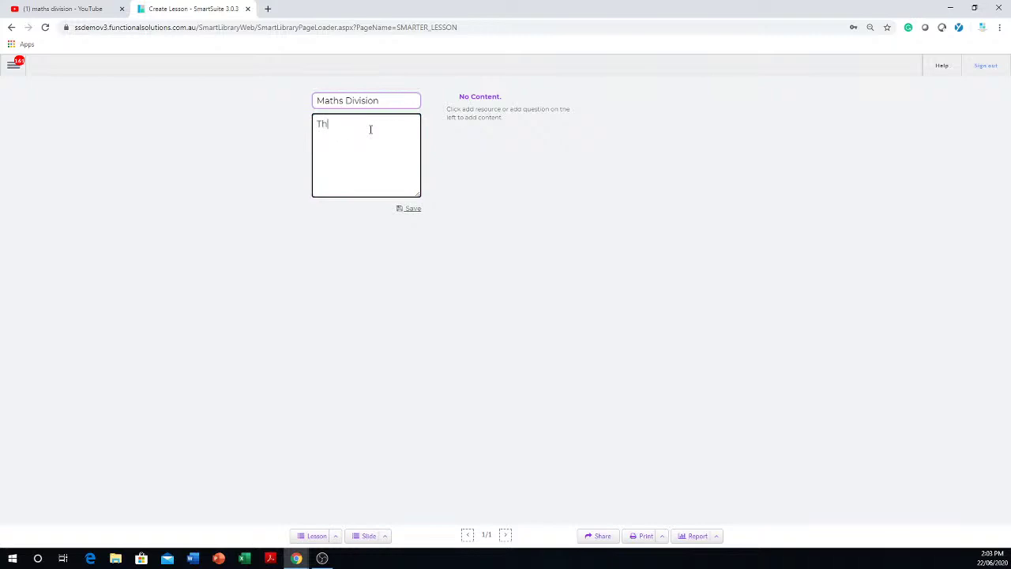
type("is is a lesson on division for term 3 y 6")
key("BackSpace")
type("ear 6 2020")
left_click(410, 211)
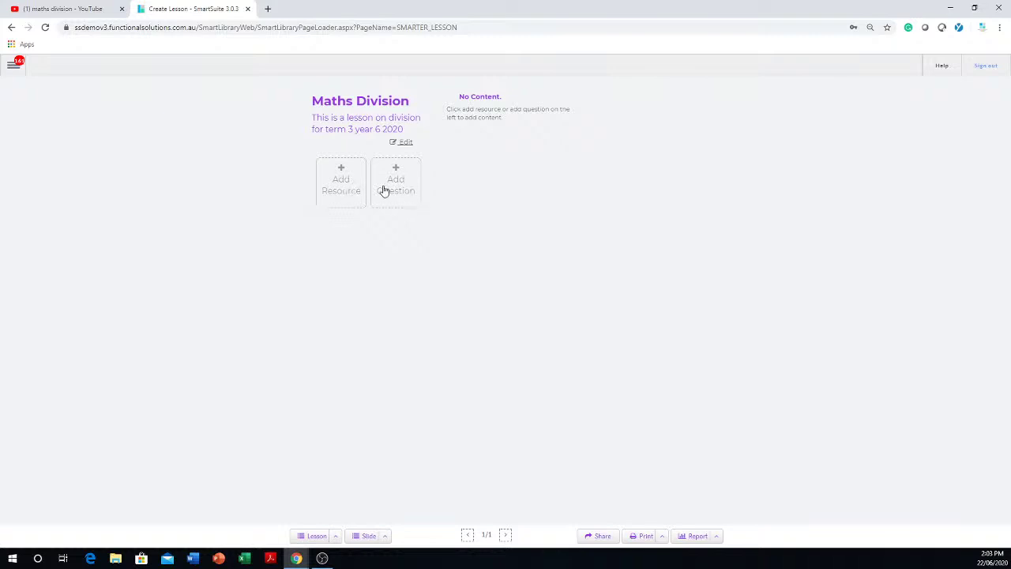
- Search the lesson's YouTube resources for "maths division" and add the video "Math Antics - Basic Division"
left_click(335, 181)
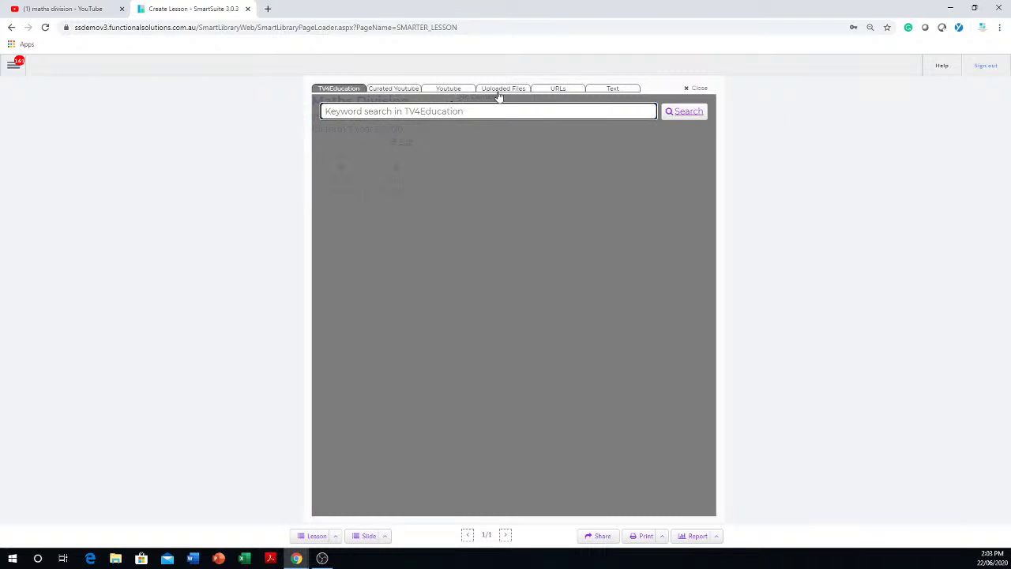
left_click(451, 90)
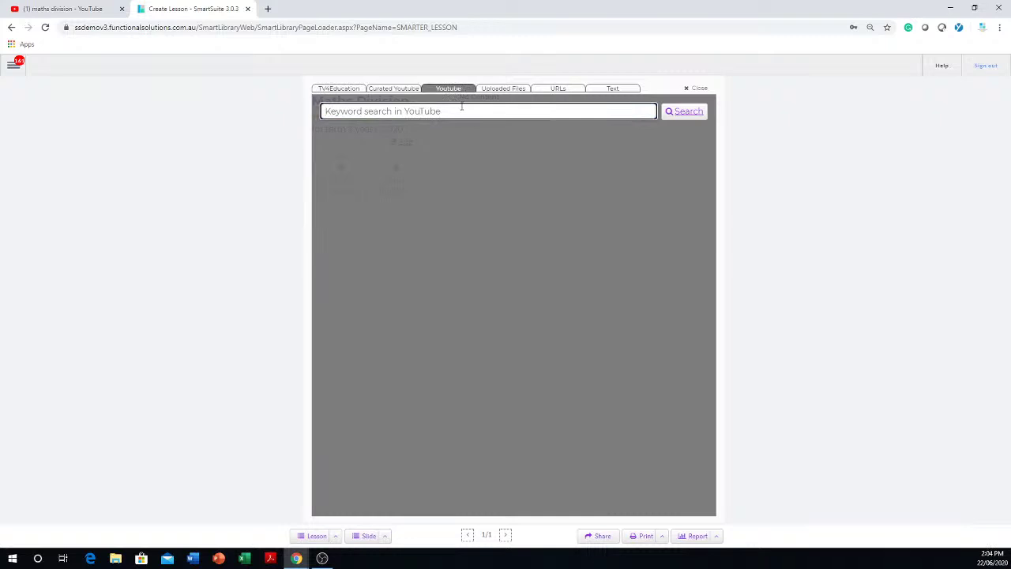
type("maths division")
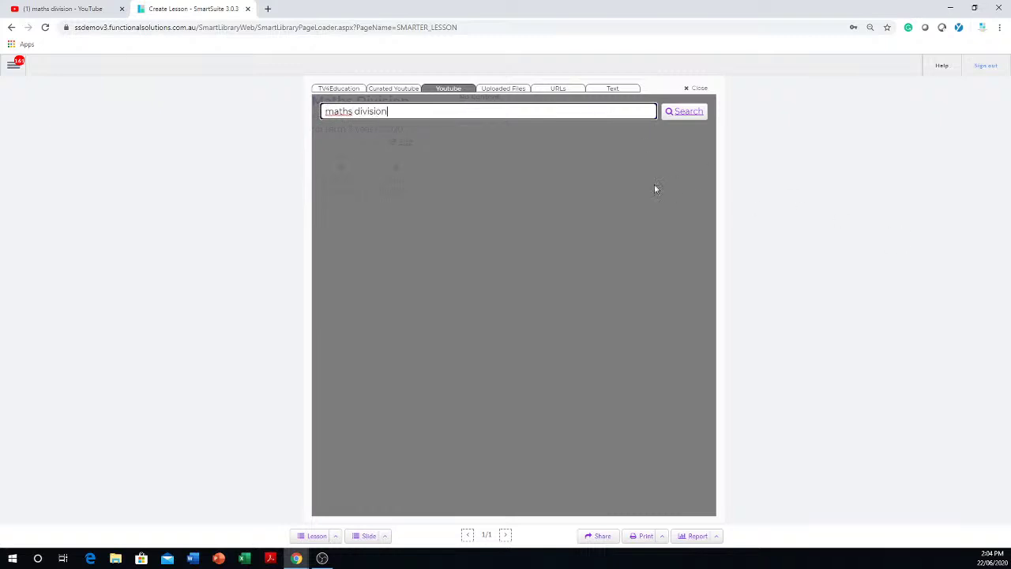
left_click(687, 113)
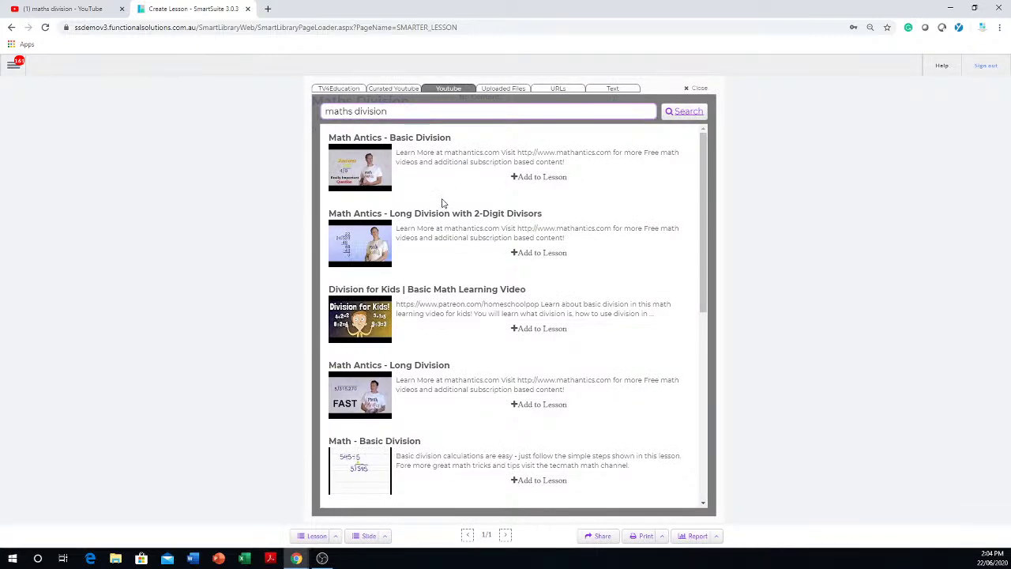
left_click(539, 177)
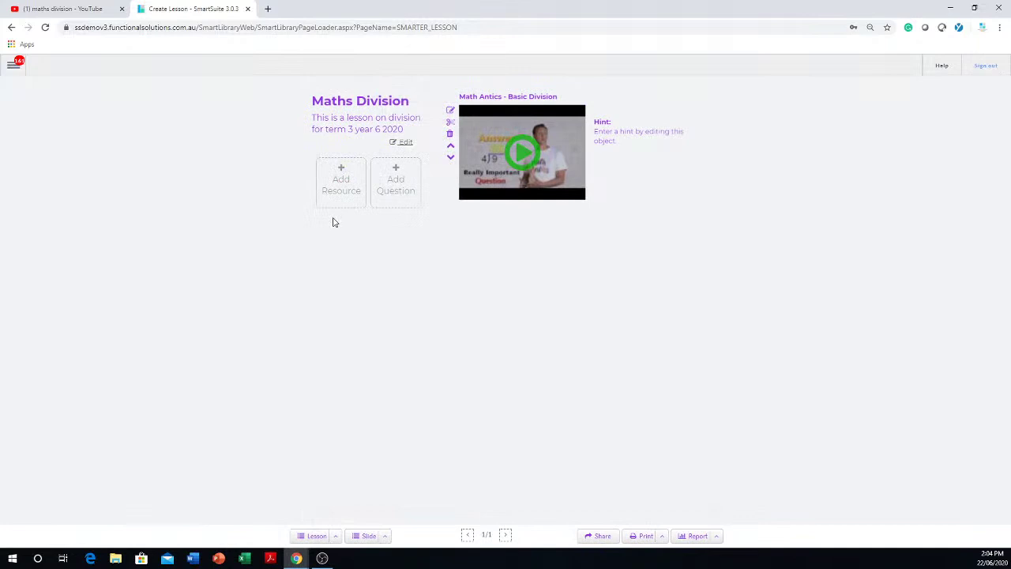
- Add the YouTube video "Math Antics - Long Division with 2-Digit Divisors" to the lesson, and briefly preview the Basic Division video
left_click(344, 187)
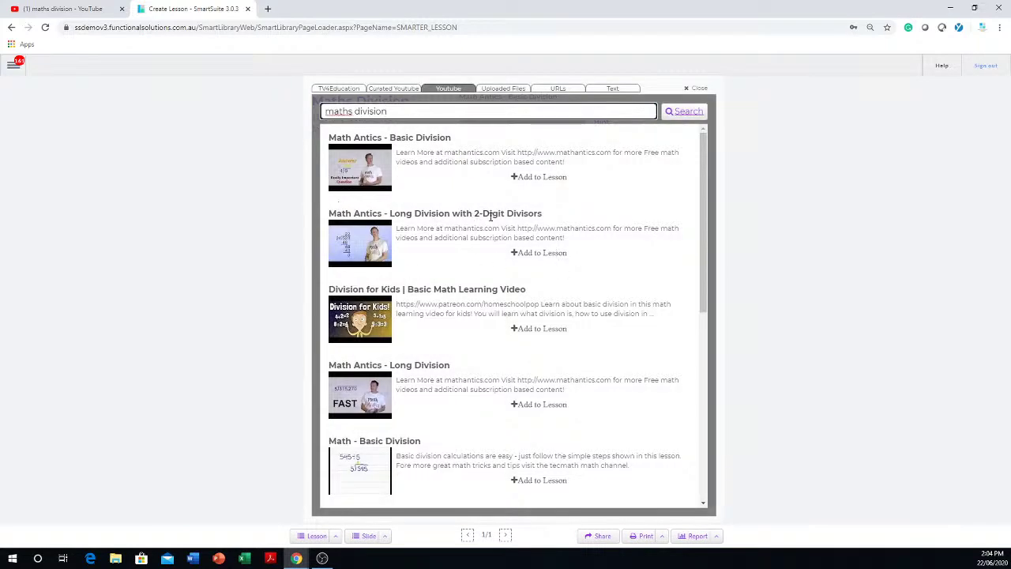
left_click(535, 253)
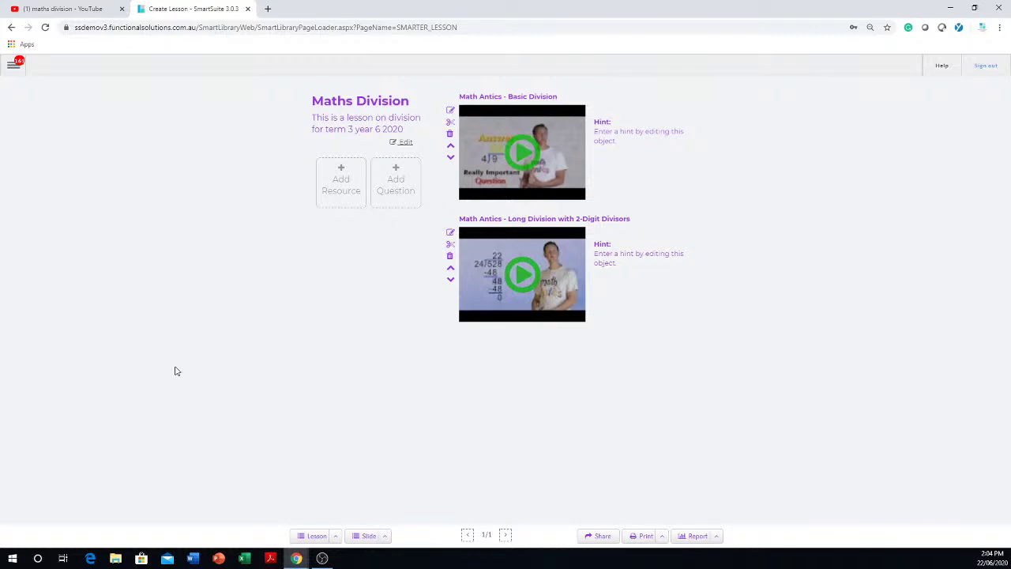
left_click(520, 153)
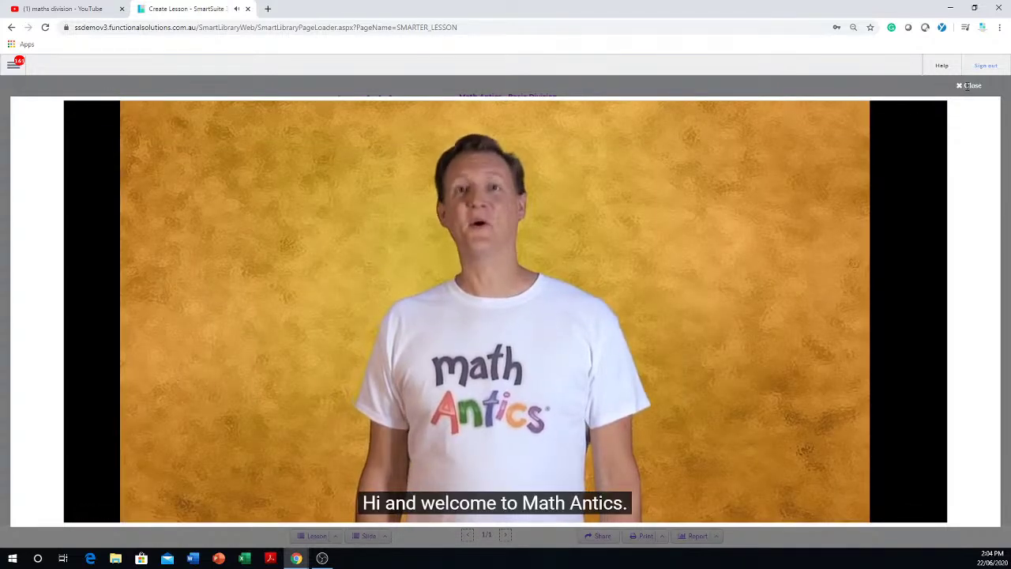
left_click(970, 86)
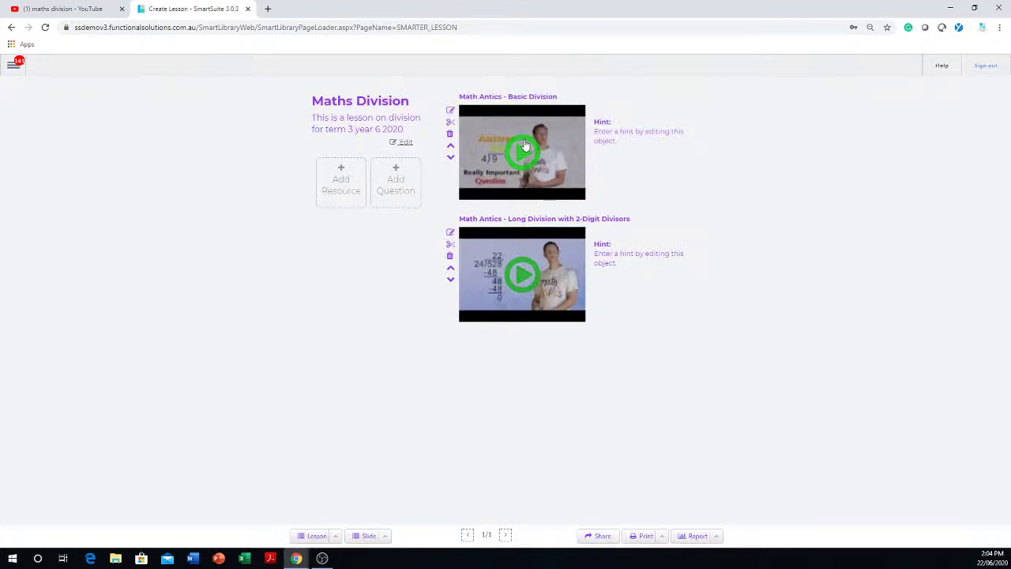
- Open the Basic Division video for chapter editing and create a chapter titled "1" from 00:02:49 to 00:03:15
left_click(450, 123)
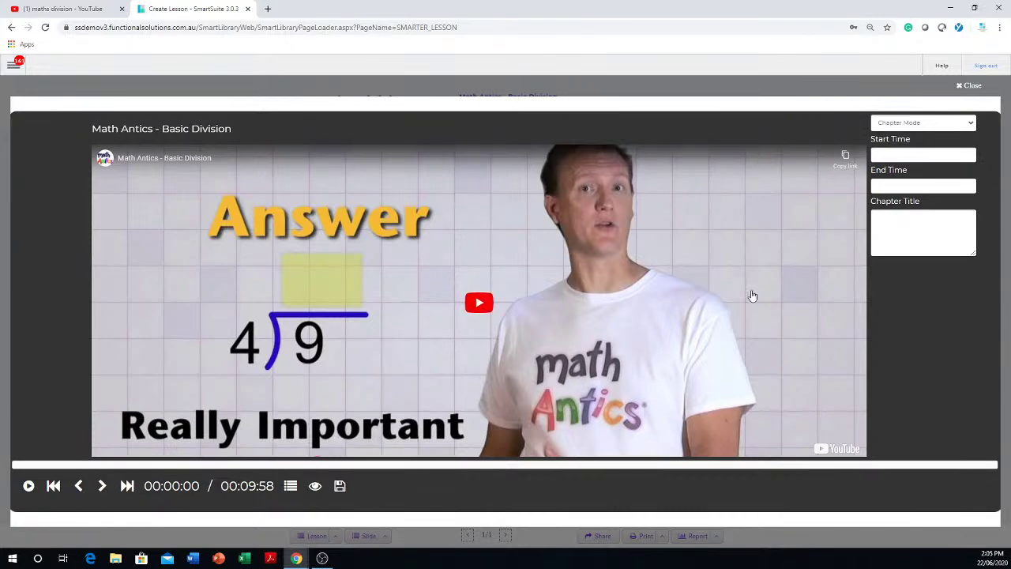
left_click(930, 220)
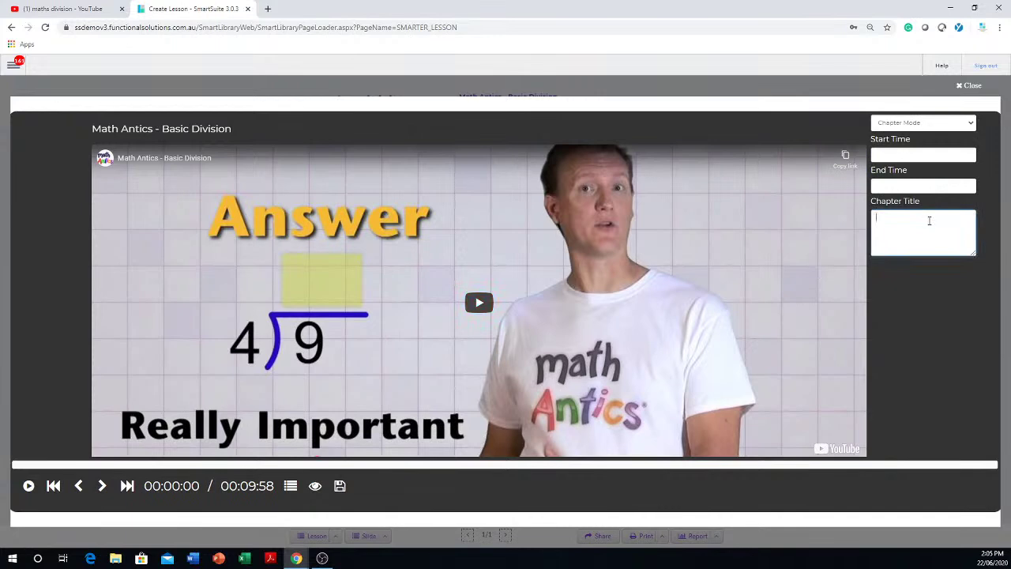
left_click(481, 307)
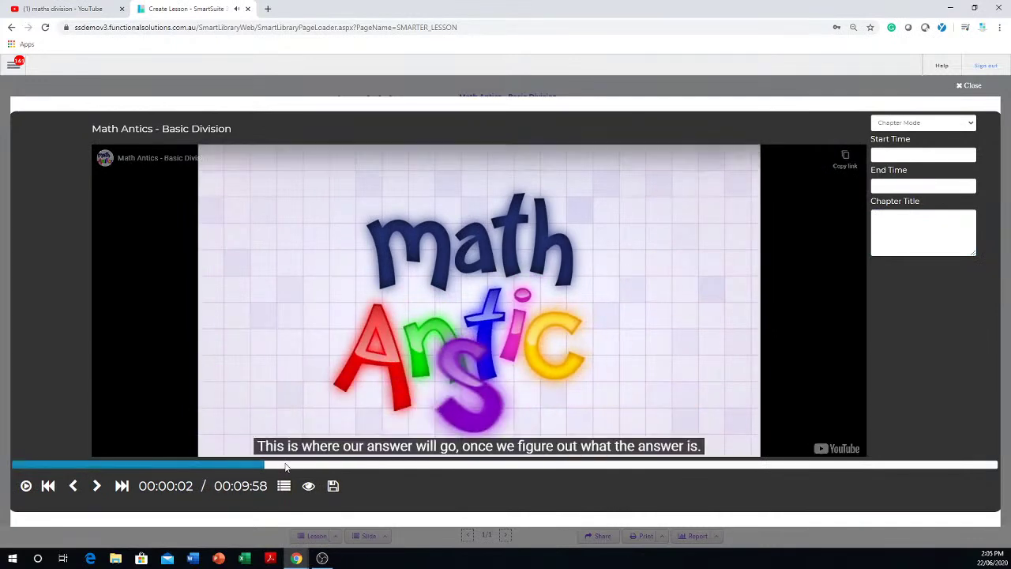
left_click(286, 466)
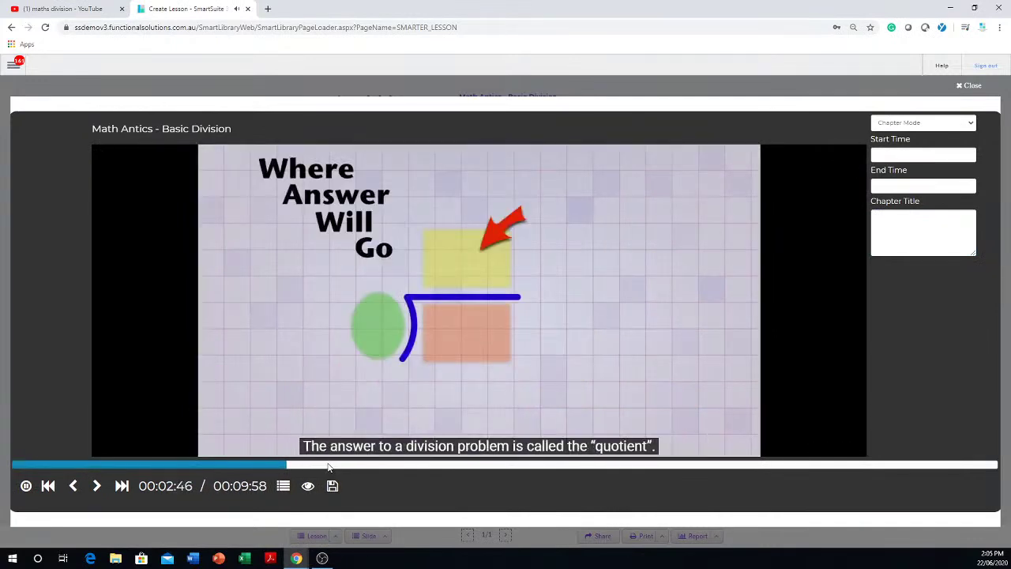
left_click(73, 486)
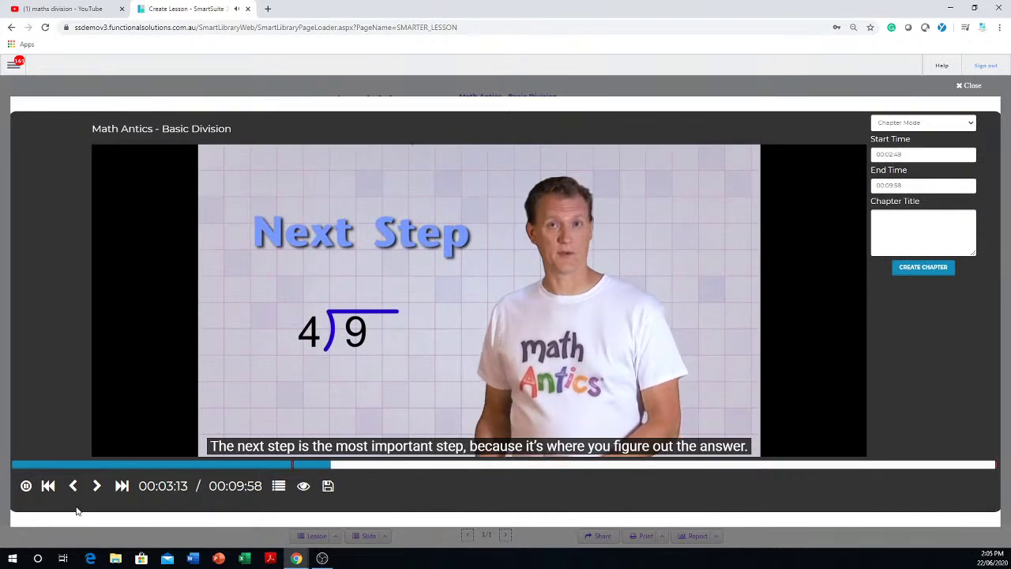
left_click(98, 486)
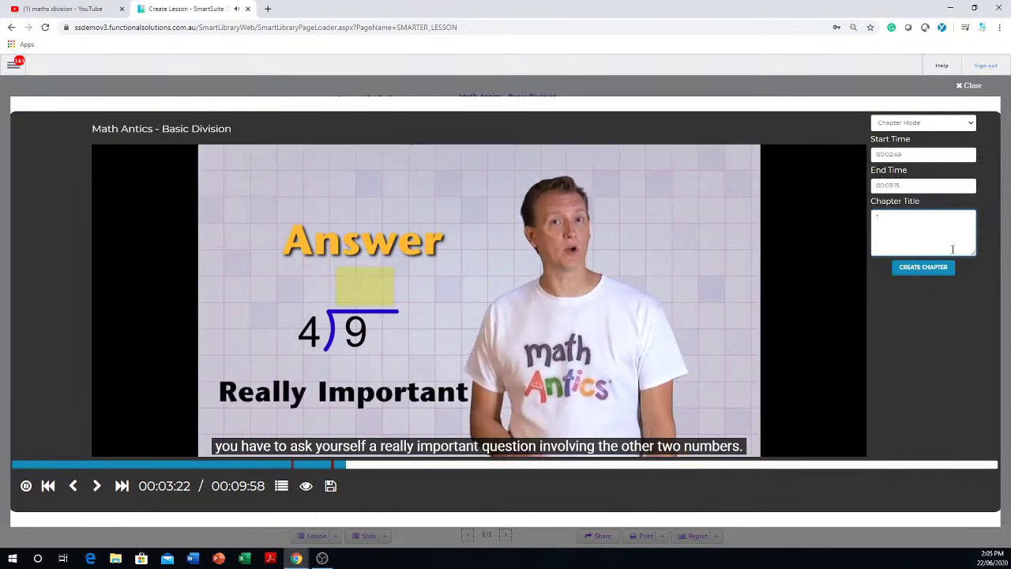
left_click(920, 273)
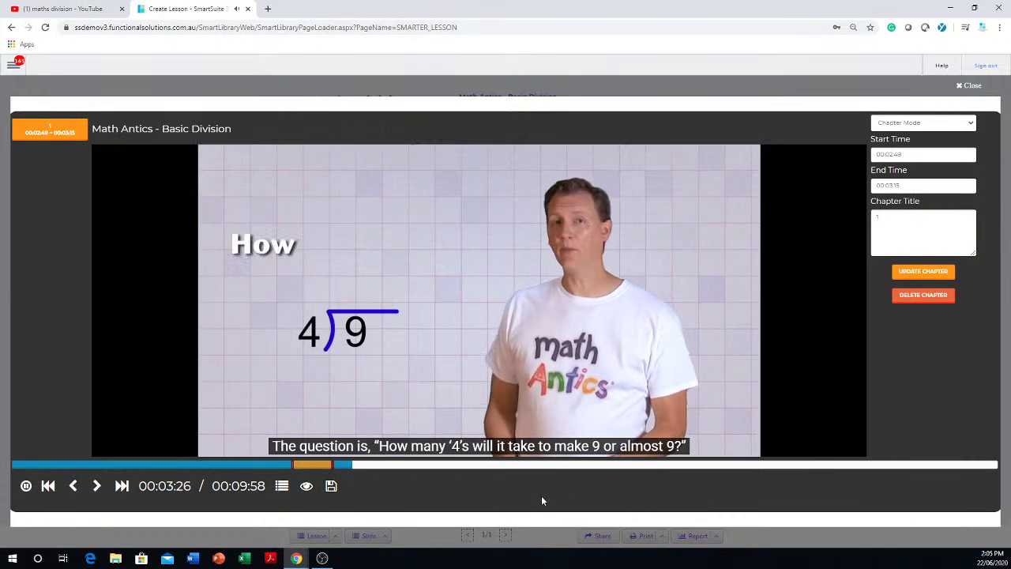
- Create a chapter titled "2" from 00:06:03 to 00:06:36 in the Basic Division video, and briefly preview the chaptered video from the lesson
left_click(606, 466)
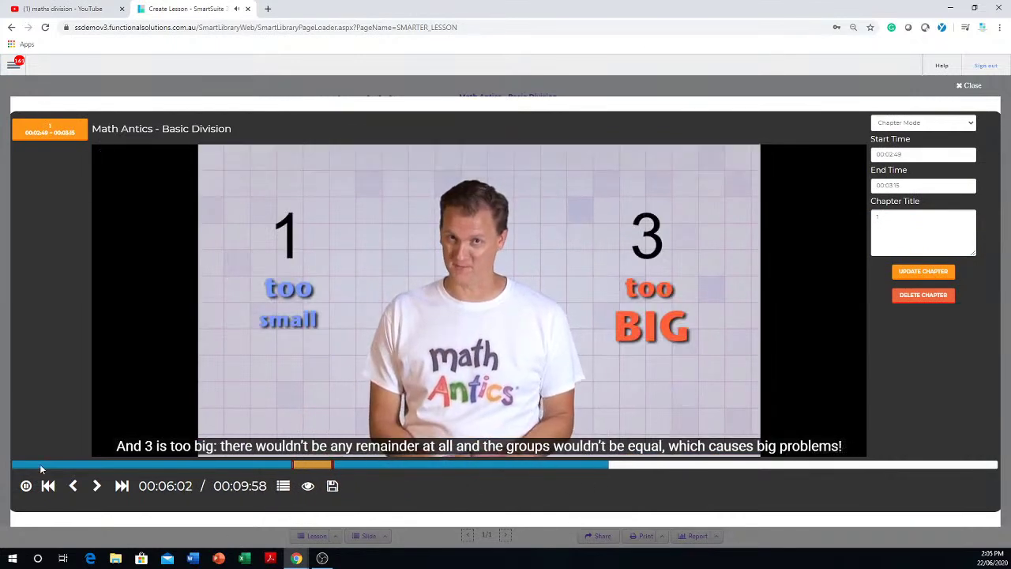
left_click(74, 486)
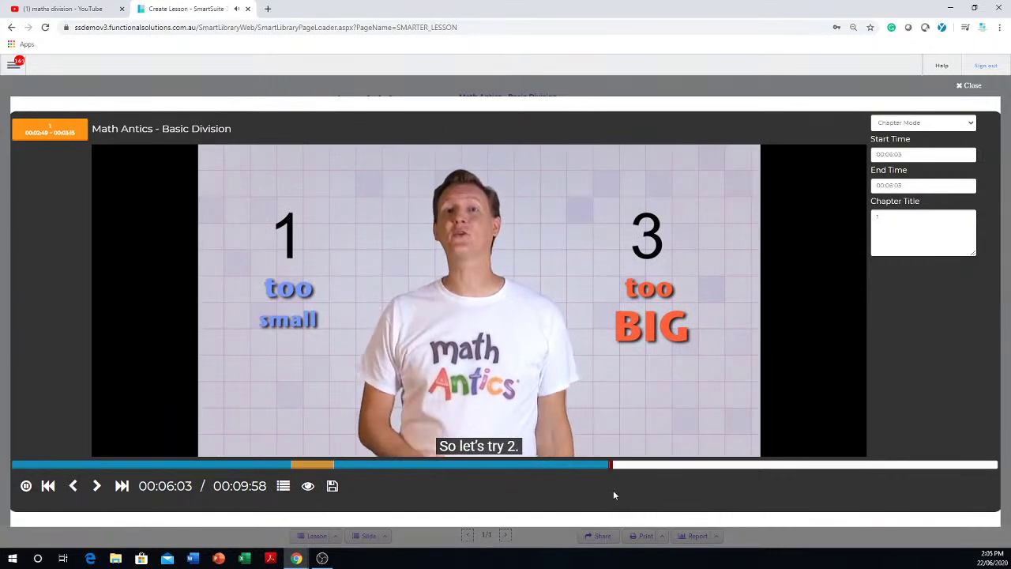
left_click(661, 466)
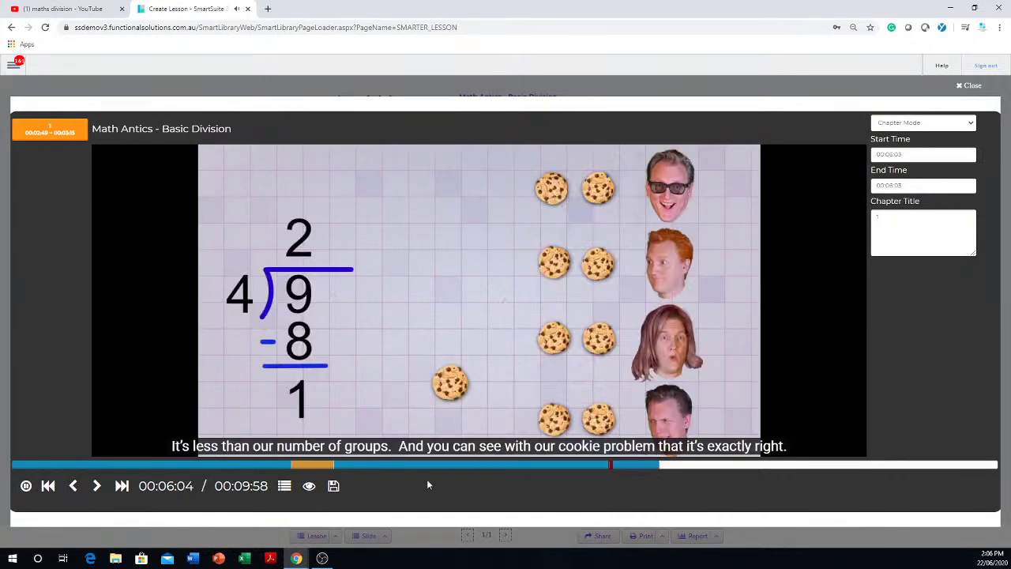
left_click(95, 487)
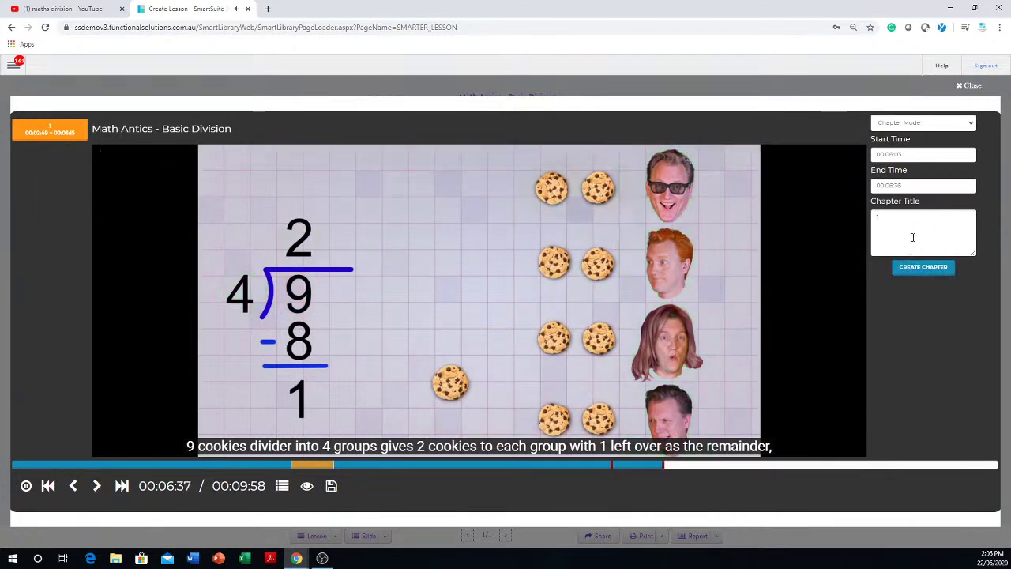
left_click(878, 220)
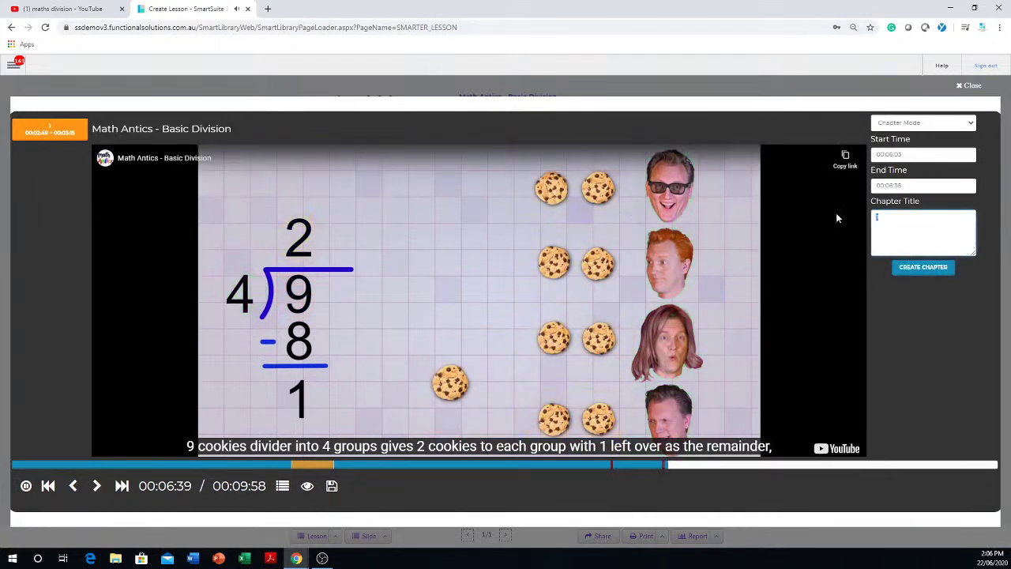
type("2")
left_click(936, 269)
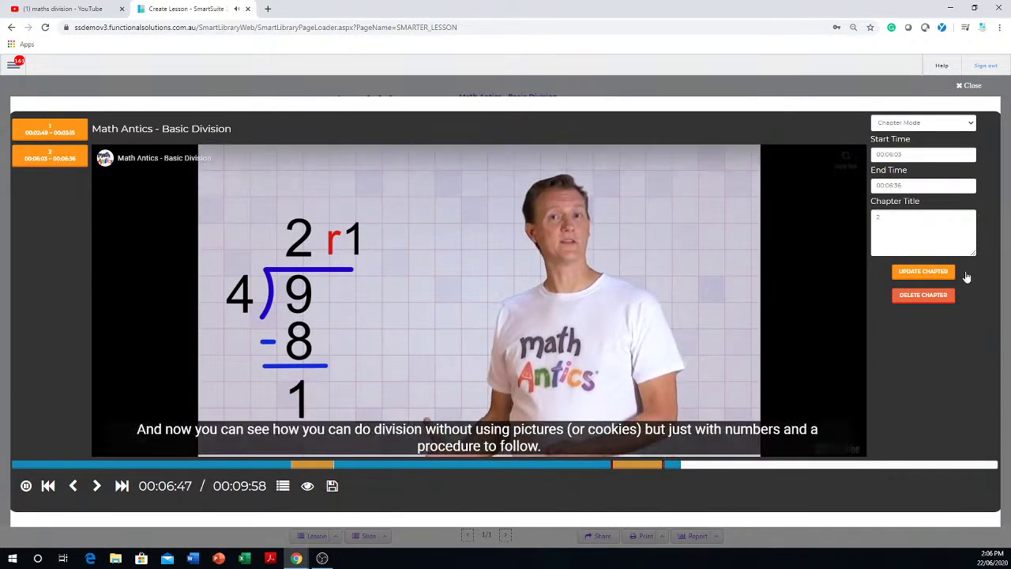
left_click(972, 86)
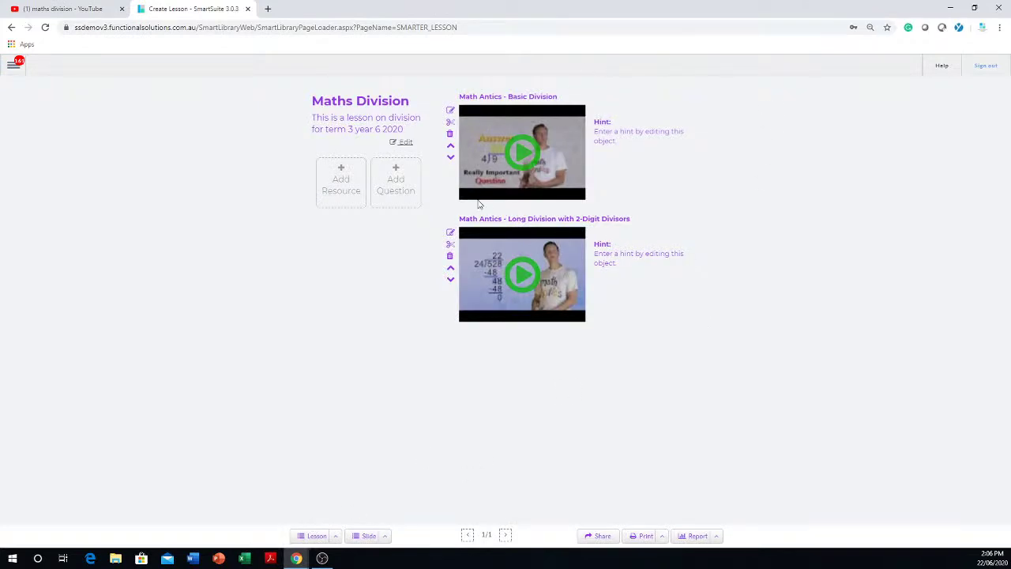
left_click(526, 162)
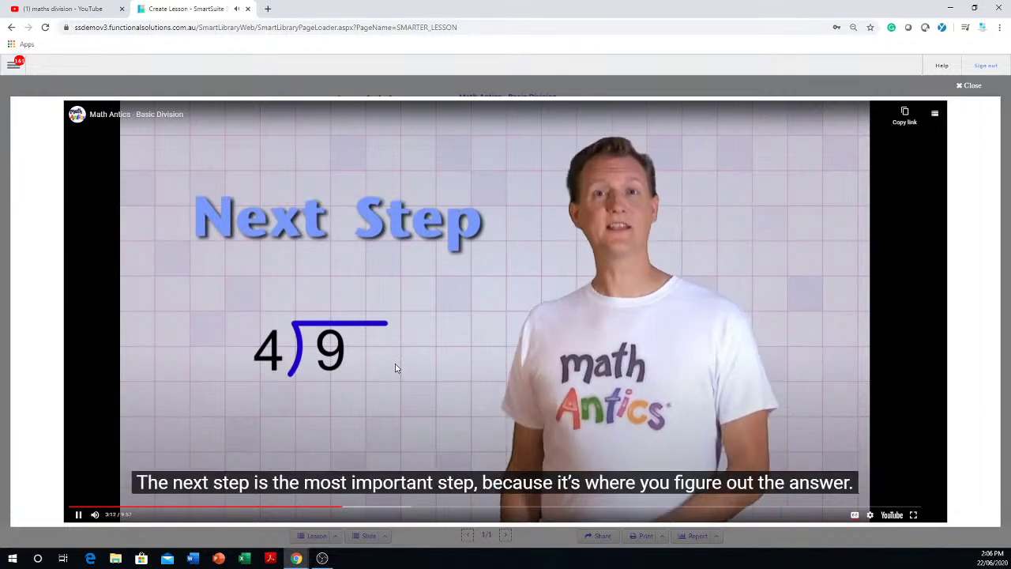
left_click(969, 86)
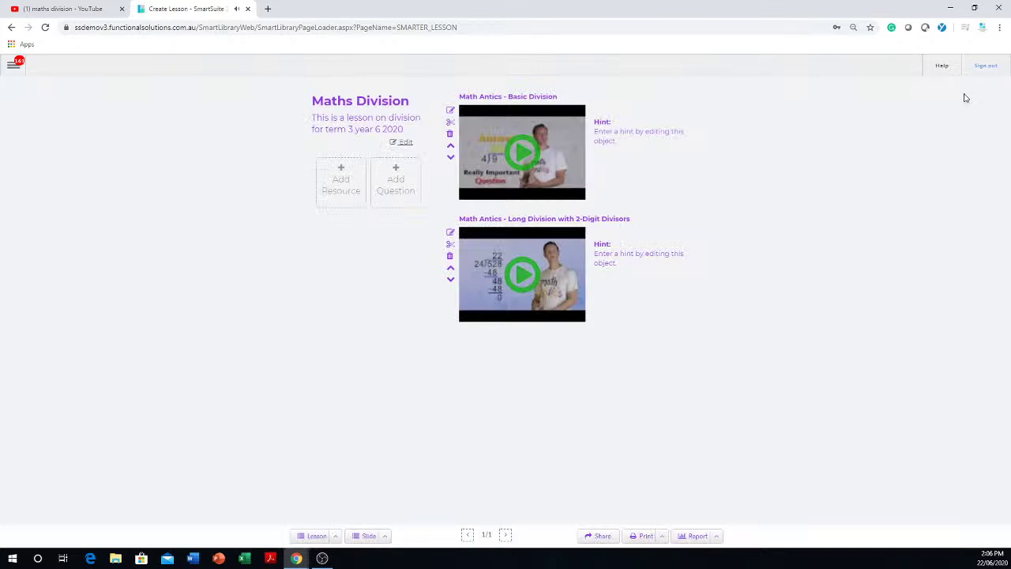
- Start a new multi-choice question in the lesson with the text "What is 10 / 2"
left_click(395, 184)
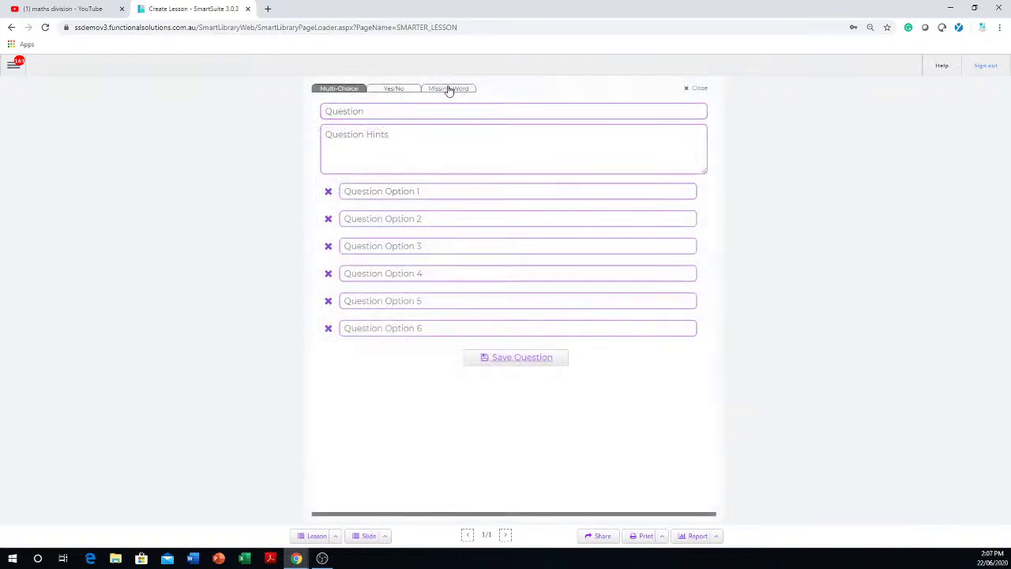
left_click(450, 111)
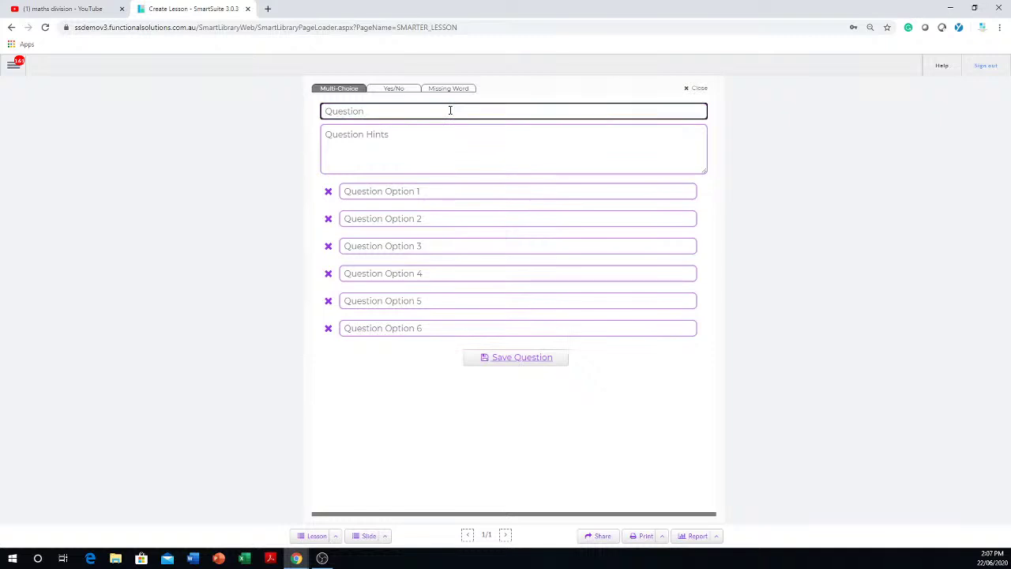
type("What is 10 / 2")
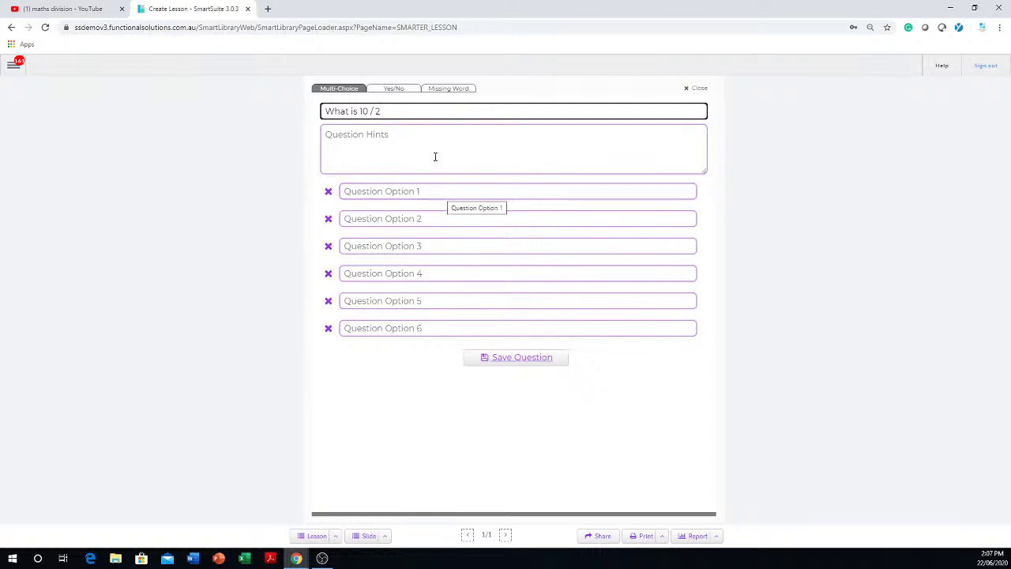
- Fill the six answer options with 22, 100, 5, 55, 0 and 21, mark 5 as correct, and save the question
left_click(466, 192)
type("22")
left_click(454, 222)
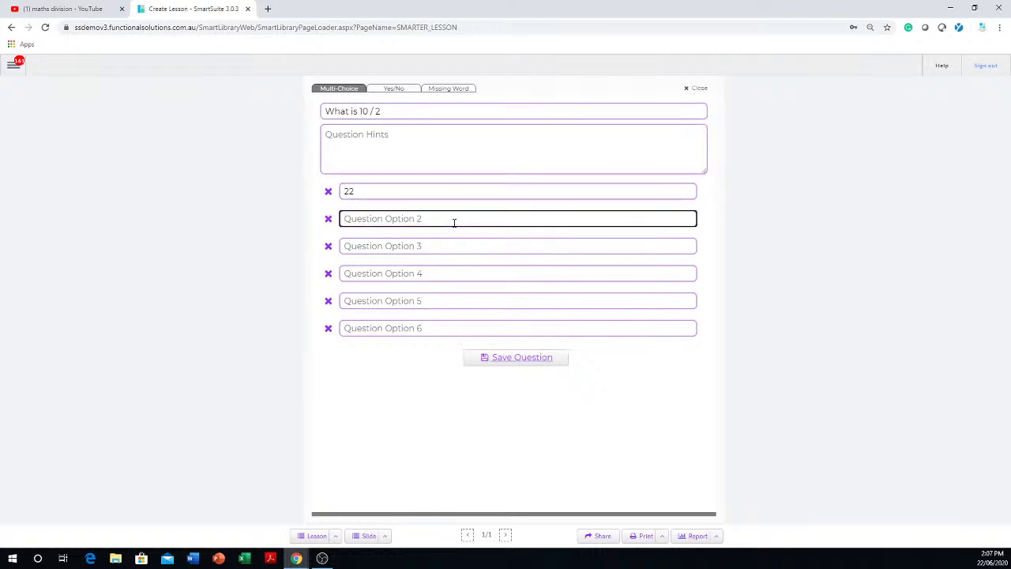
type("100")
left_click(439, 245)
type("5")
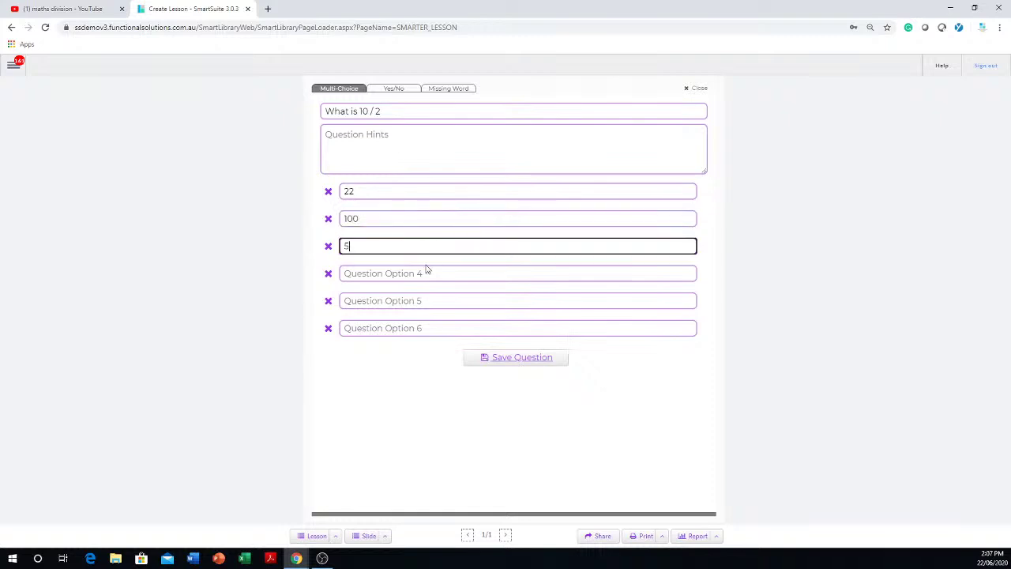
left_click(425, 274)
type("55")
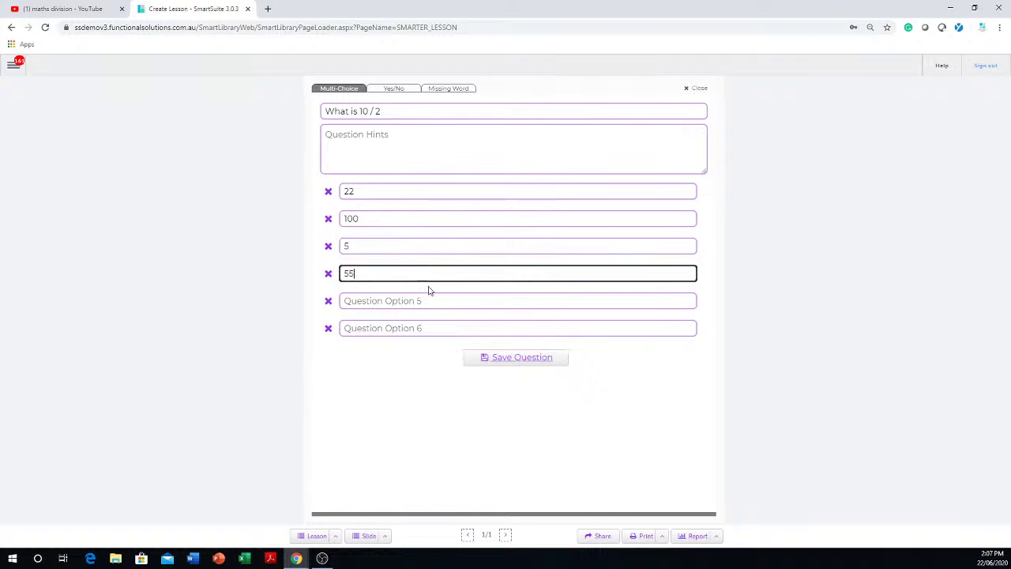
left_click(436, 297)
type("0")
left_click(435, 329)
type("21")
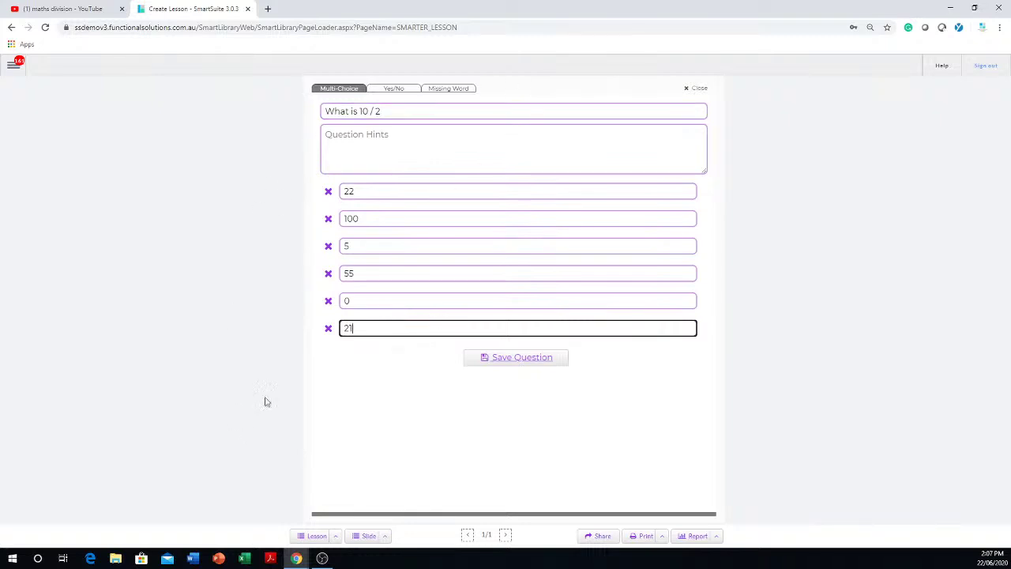
left_click(329, 247)
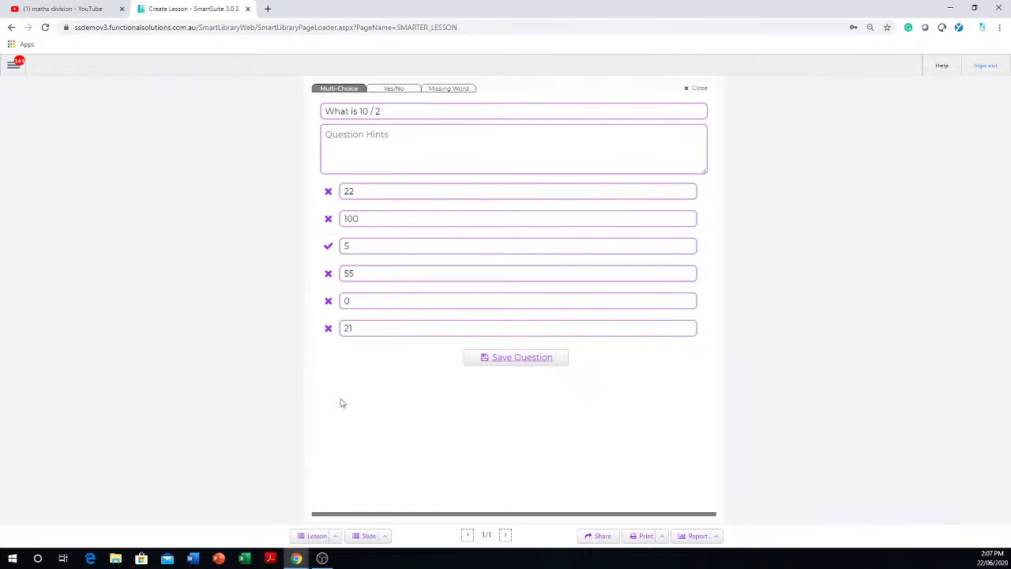
left_click(525, 359)
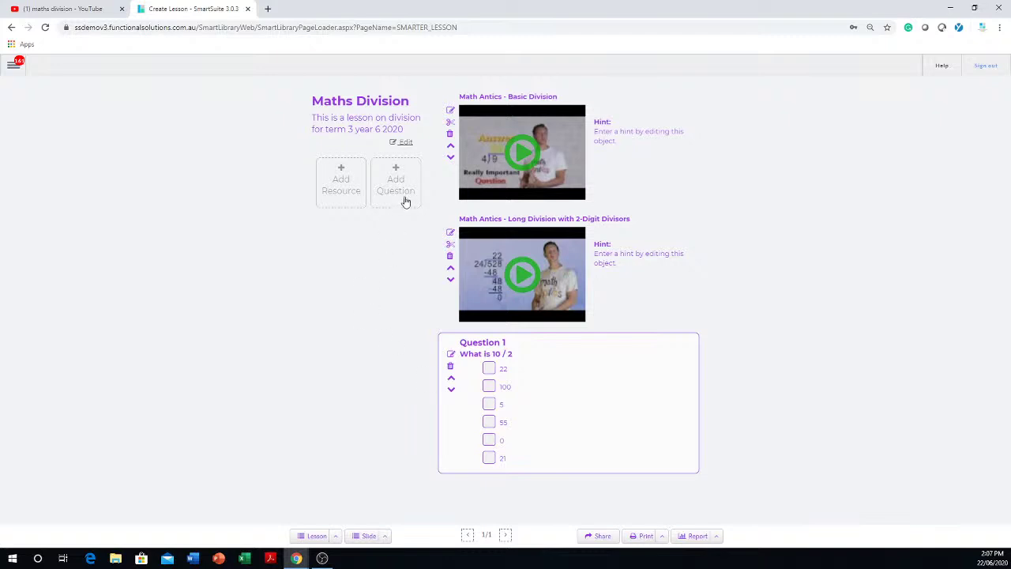
- Start a second multi-choice question, "what is 10 / 0", with 0, 10 and 44 as its first three answer options
left_click(399, 184)
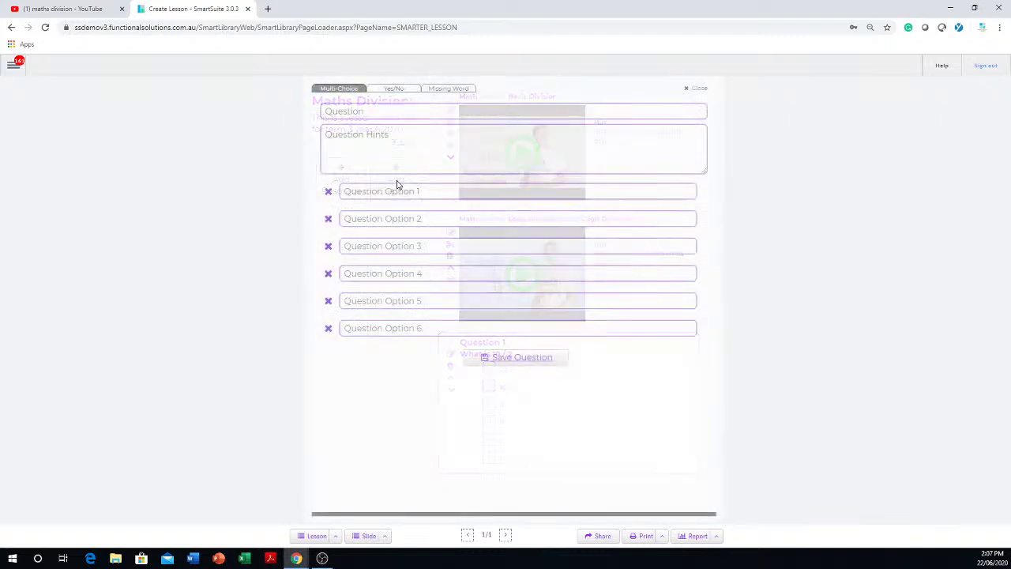
left_click(450, 110)
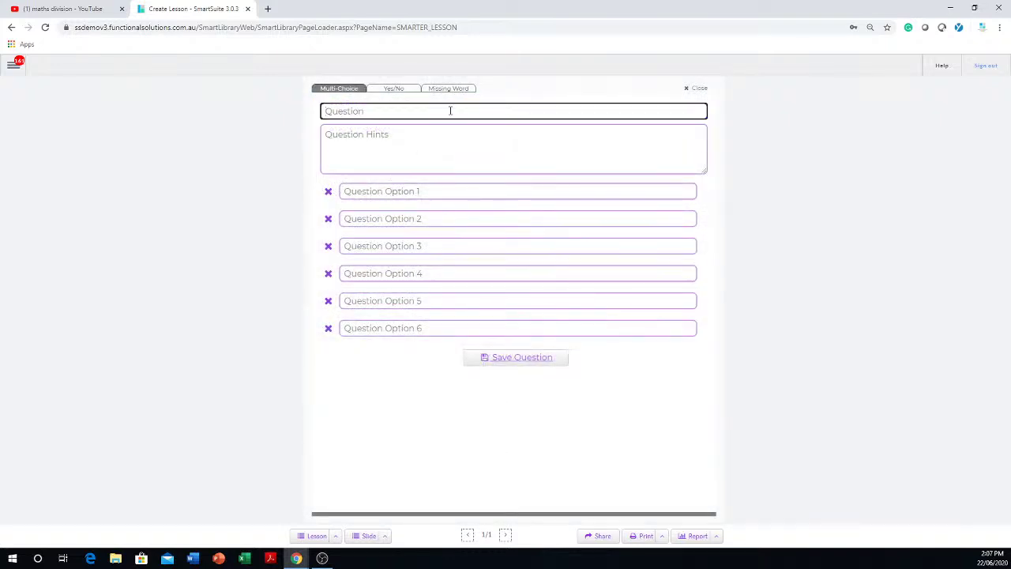
type("what is 10 / 0")
left_click(396, 192)
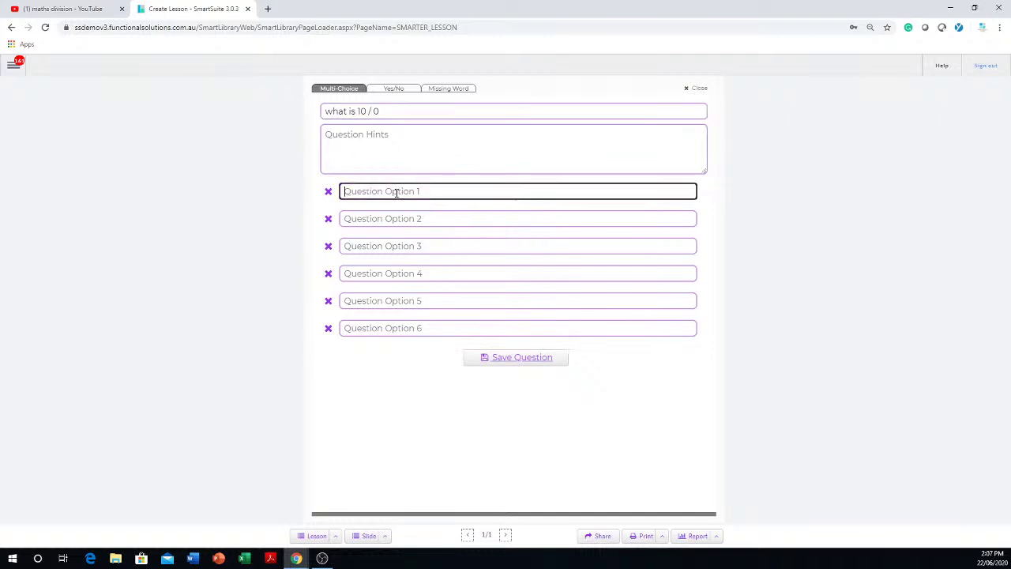
type("0")
left_click(414, 219)
type("10")
left_click(417, 245)
type("44")
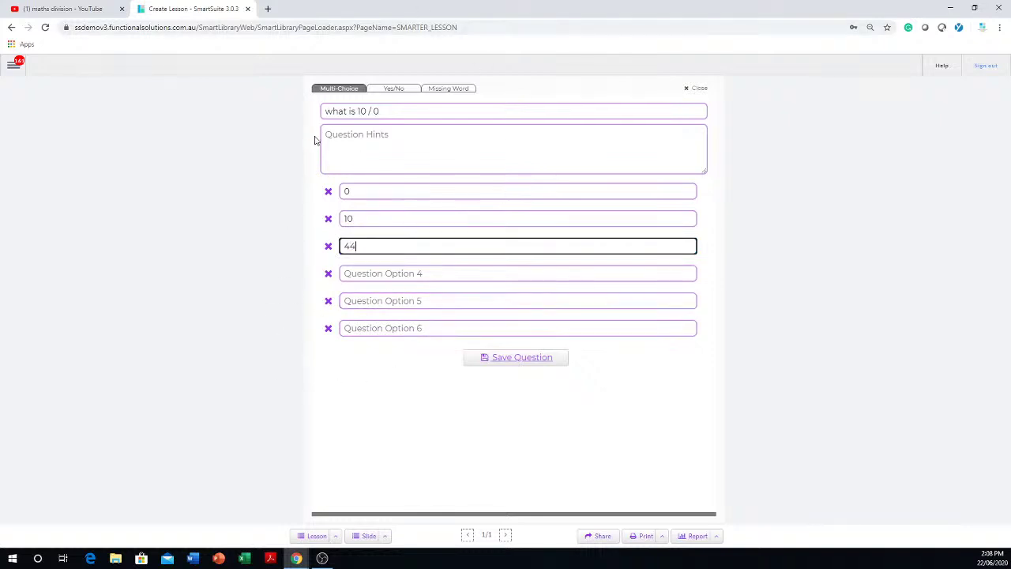
- Mark the empty fourth option as the correct answer and try to save the question
left_click(329, 276)
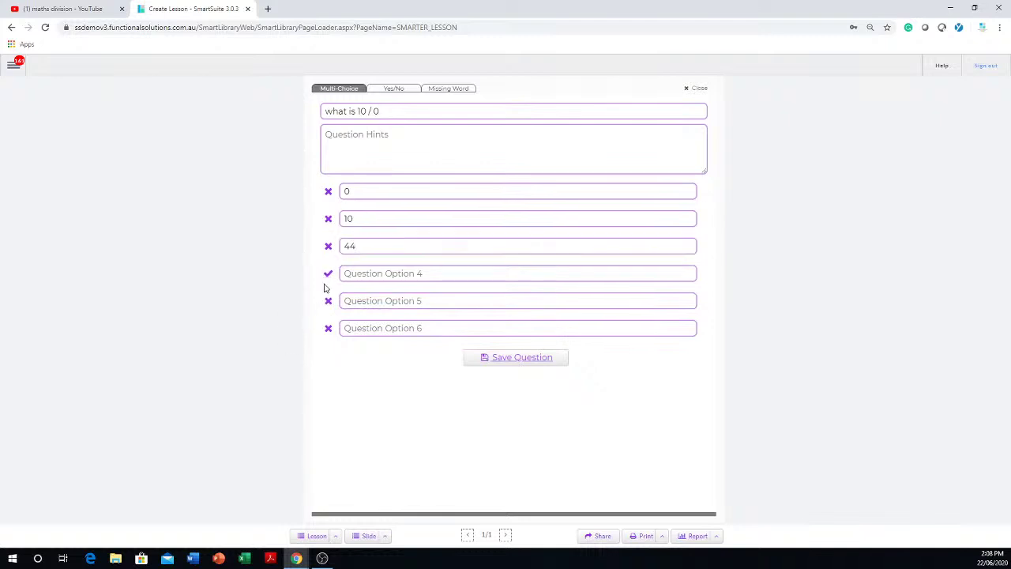
left_click(506, 361)
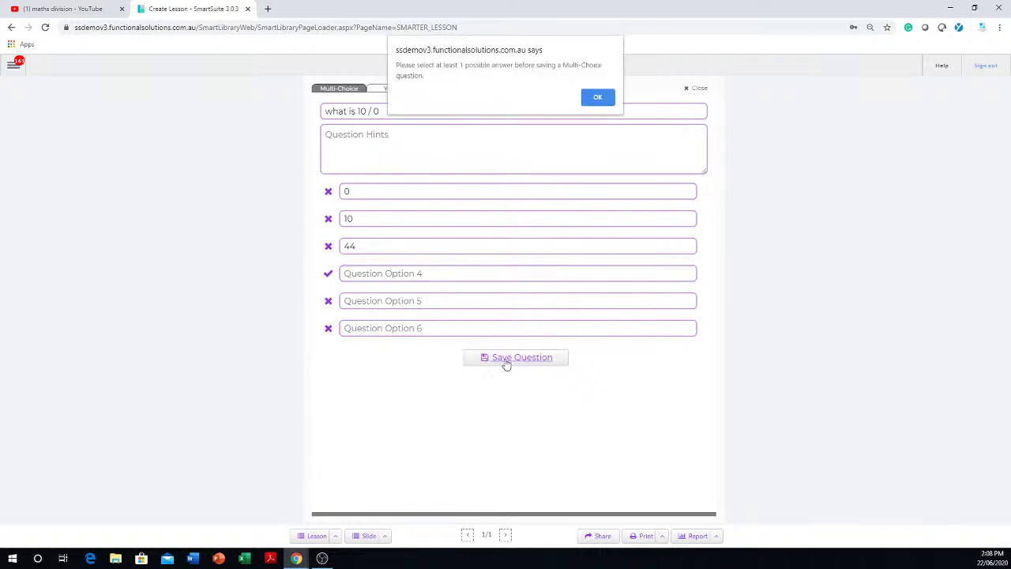
left_click(597, 97)
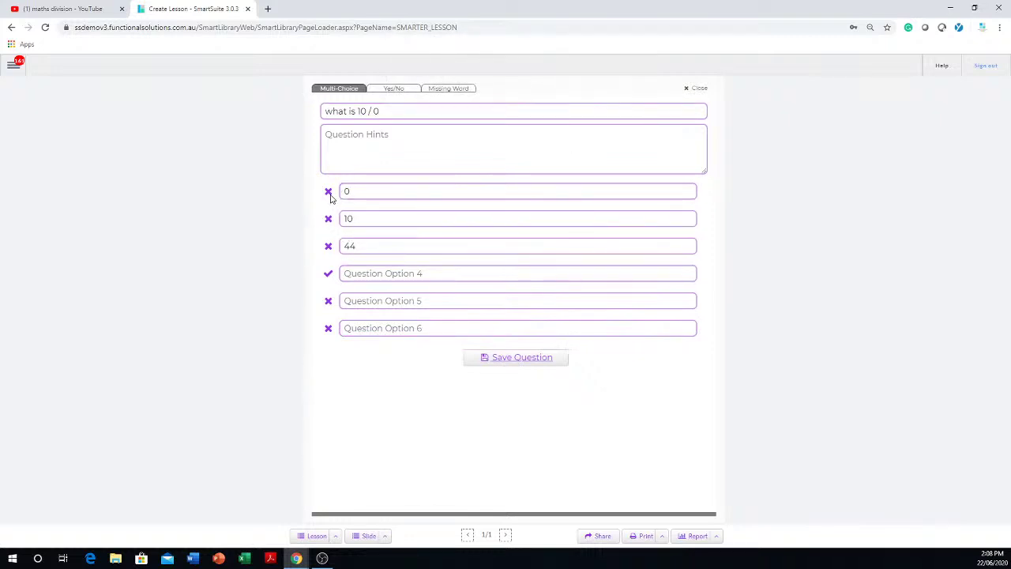
- Change the question to "what is 10 / 2", set options four to six to 5, 55 and 105, and save it
left_click(420, 108)
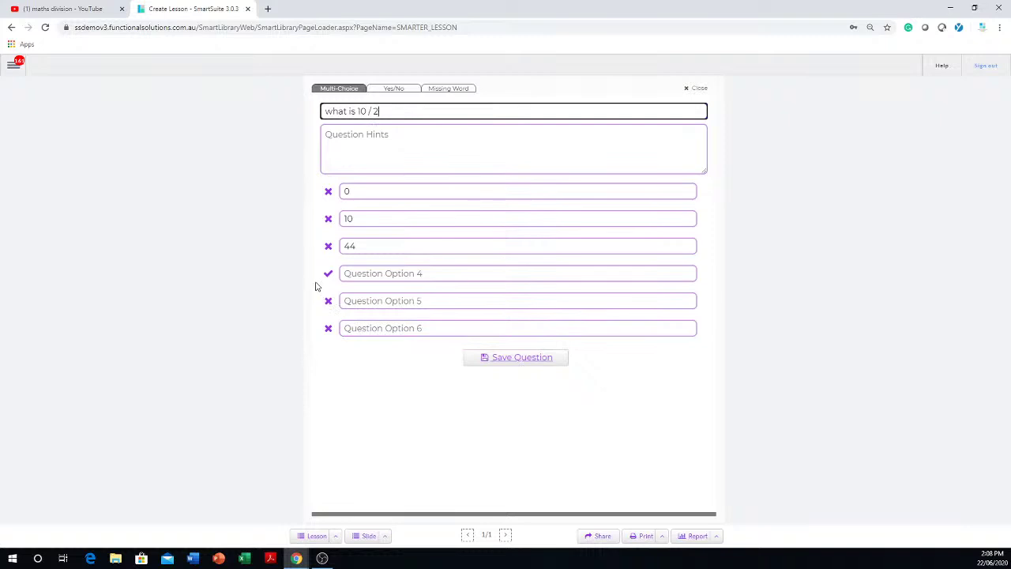
left_click(376, 274)
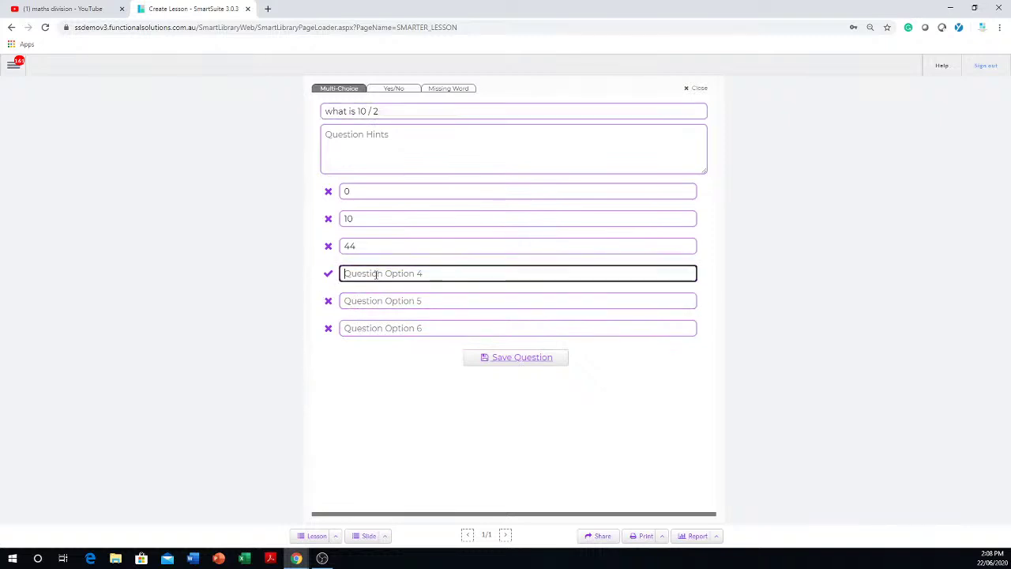
type("5")
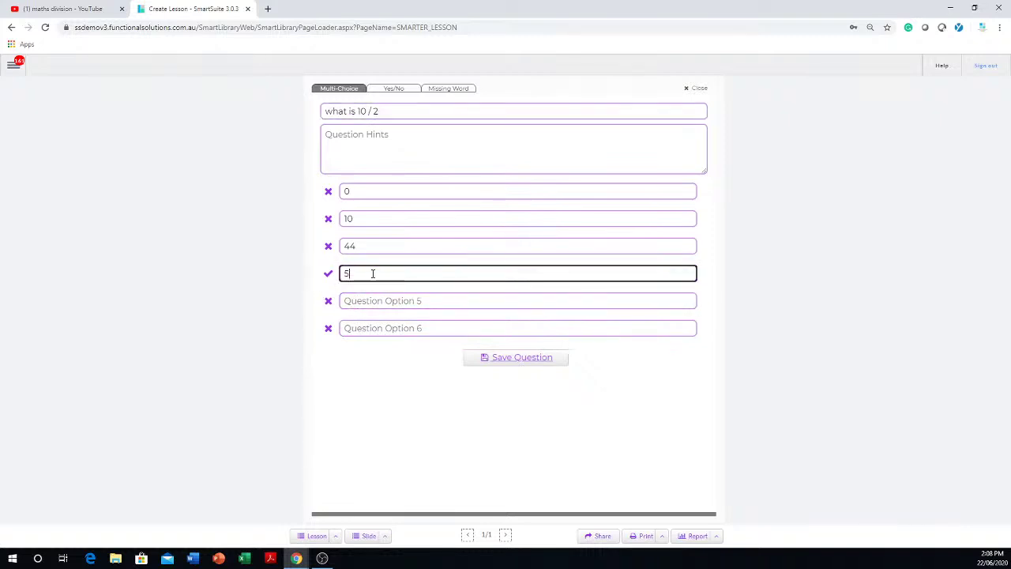
left_click(365, 301)
type("55")
left_click(390, 330)
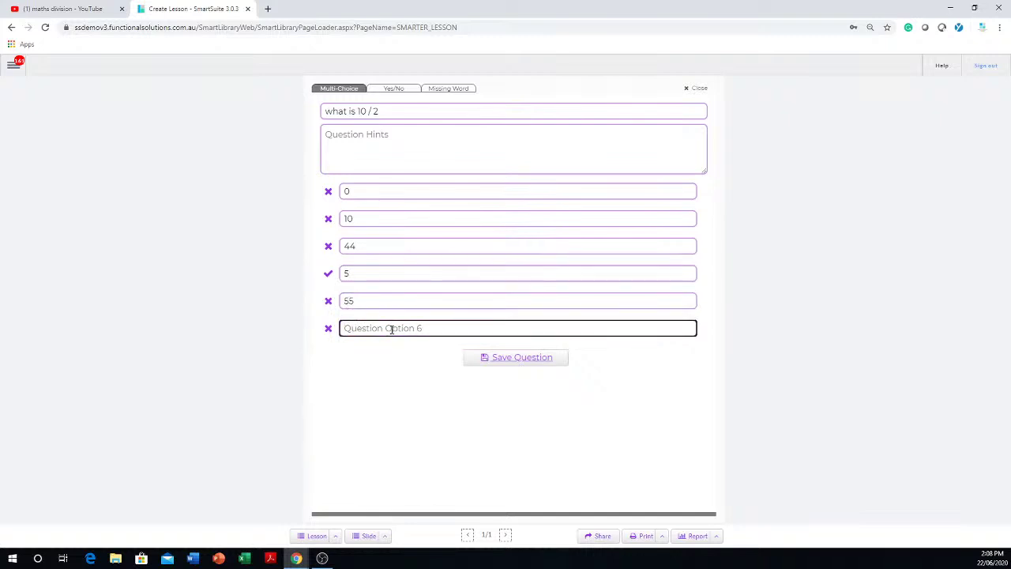
type("105")
left_click(374, 275)
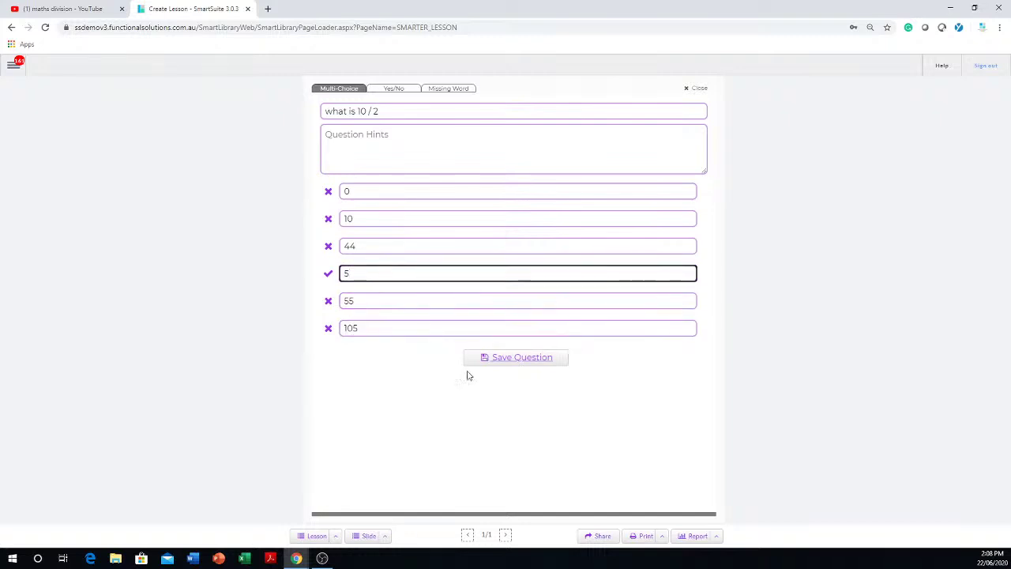
left_click(519, 360)
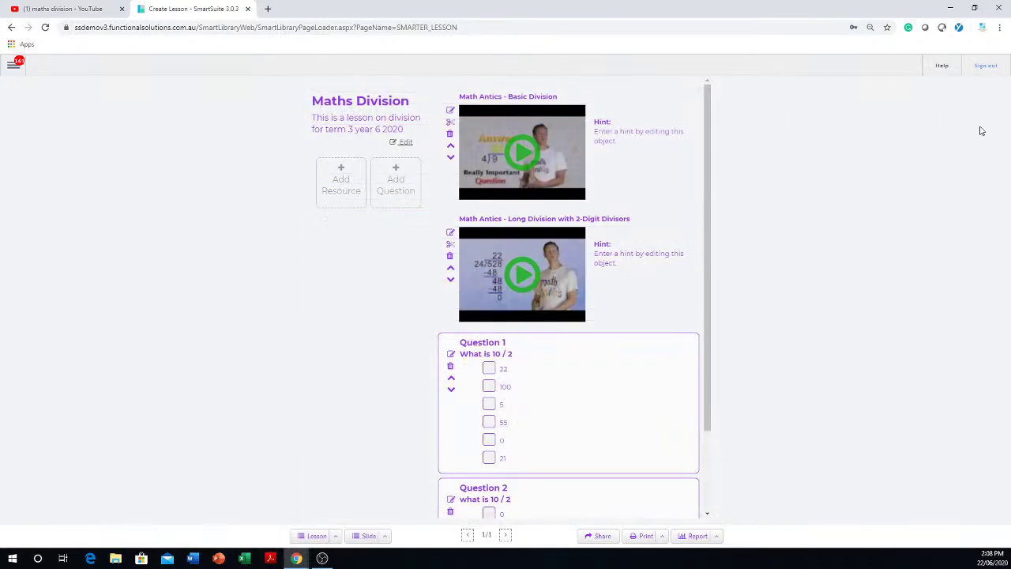
- Briefly preview the Long Division with 2-Digit Divisors video, and move Question 1 up so it sits between the two videos
left_click_drag(713, 113, 713, 273)
scroll(751, 120, "up", 3)
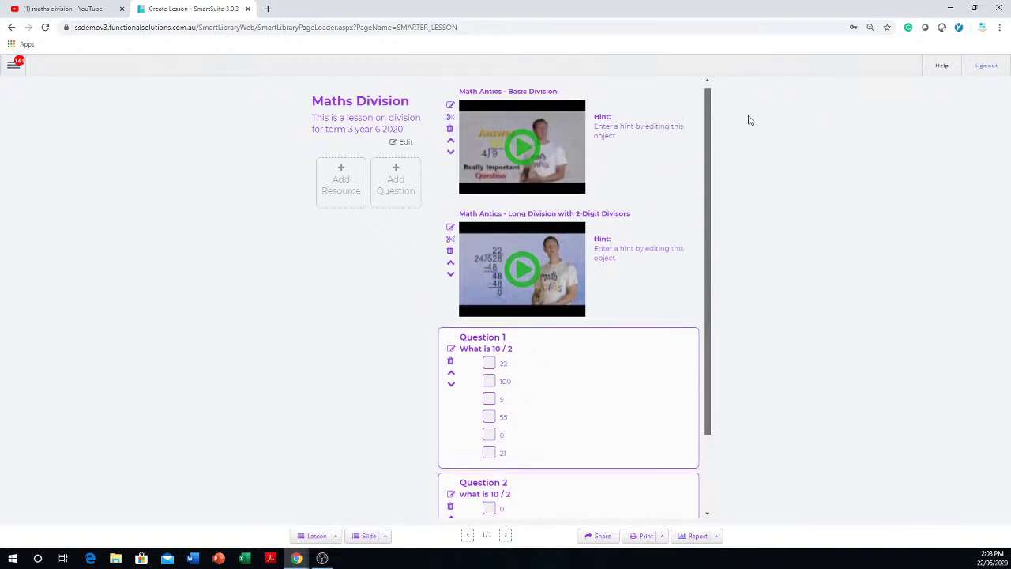
left_click(522, 271)
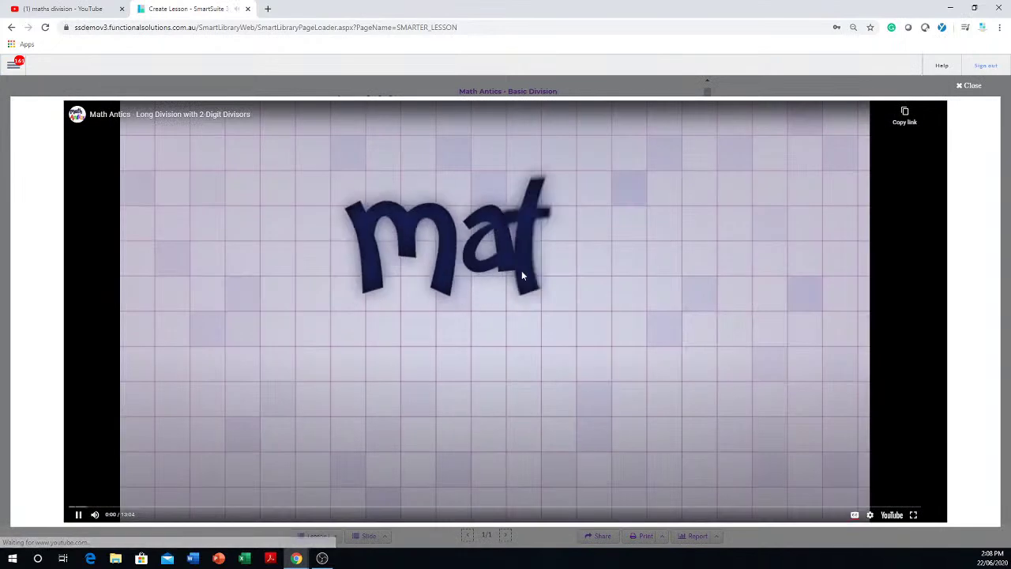
left_click(971, 86)
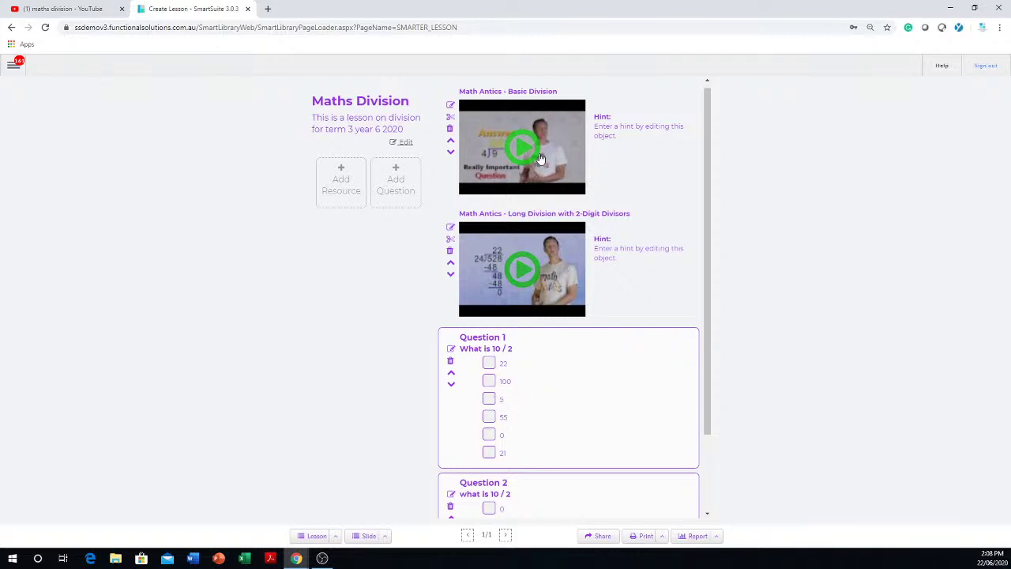
left_click(451, 372)
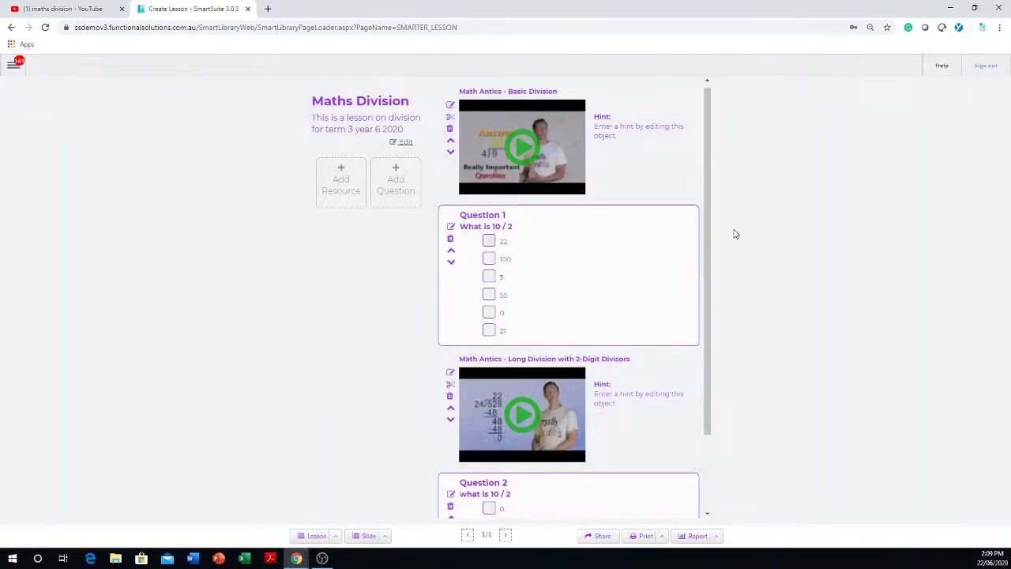
- Move Question 2 up past the Long Division with 2-Digit Divisors video and the other question, directly below the Basic Division video
left_click_drag(708, 217, 708, 324)
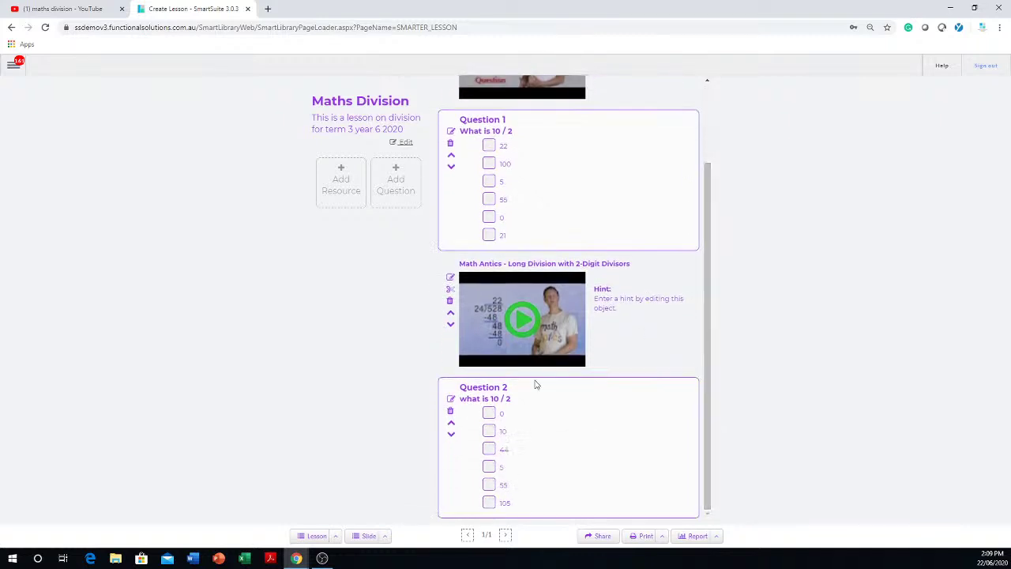
left_click(451, 423)
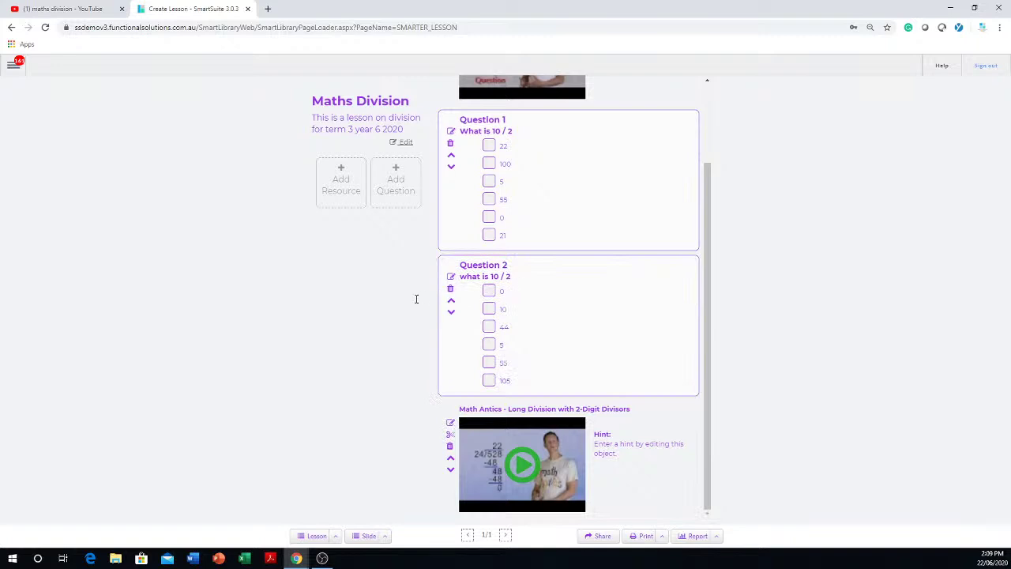
left_click(451, 305)
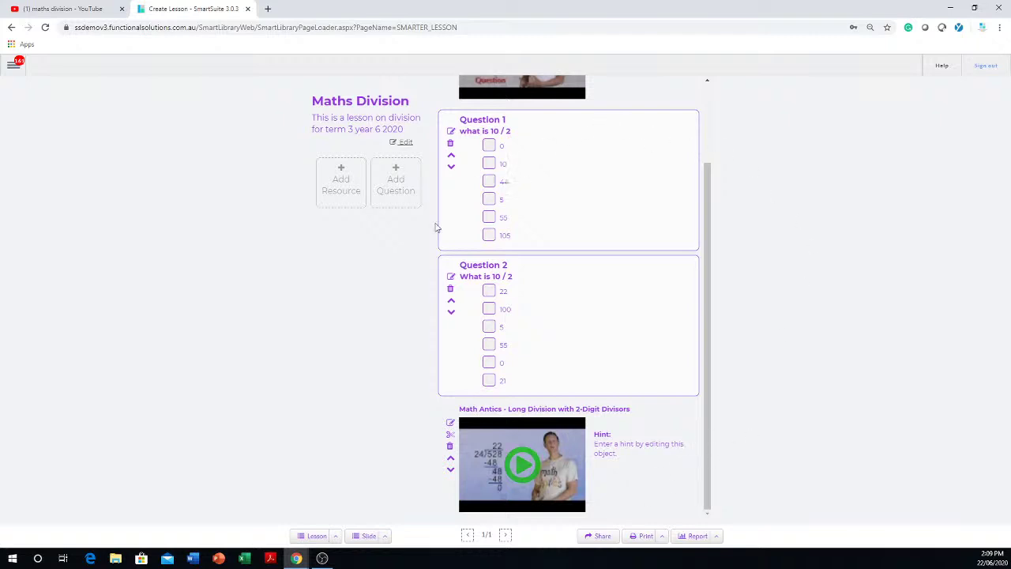
- Copy the Maths Division lesson's share link and open it in a new browser tab
left_click(597, 538)
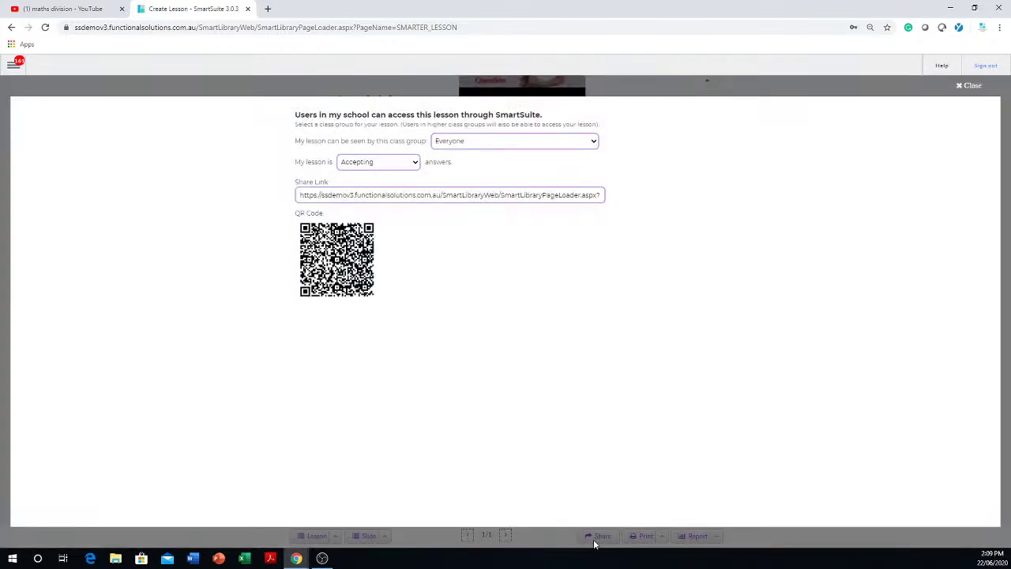
left_click(481, 195)
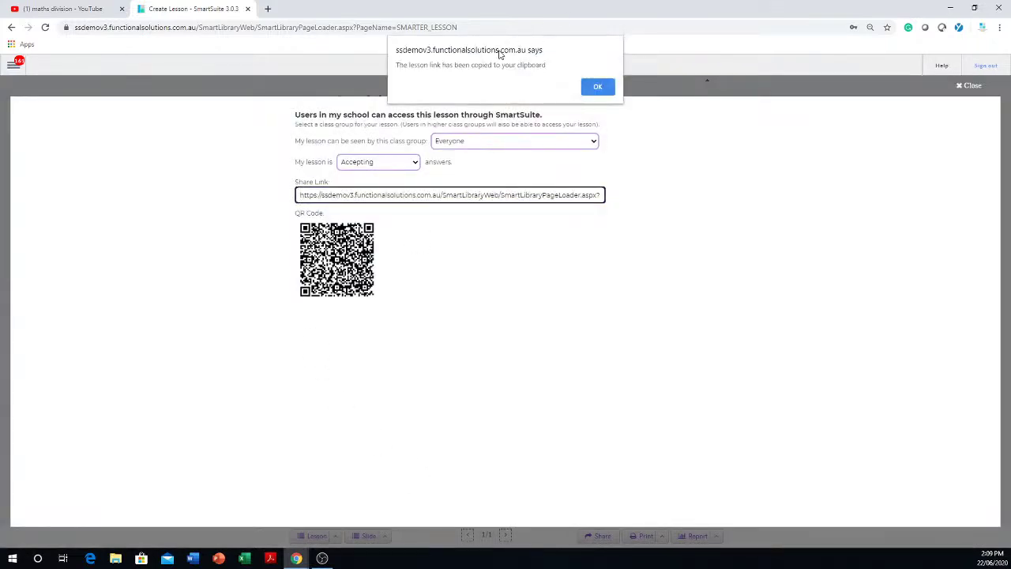
left_click(608, 89)
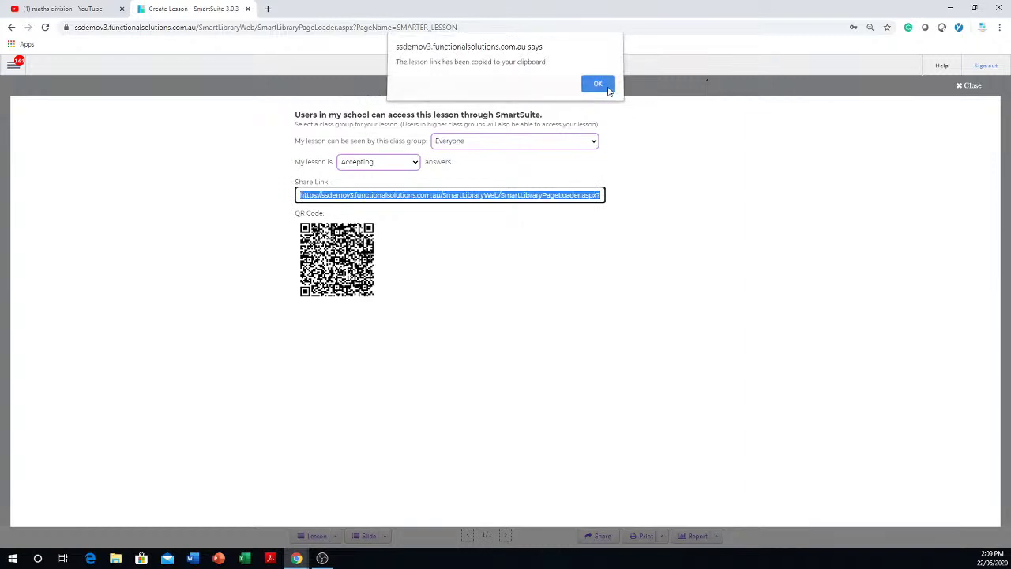
left_click(268, 9)
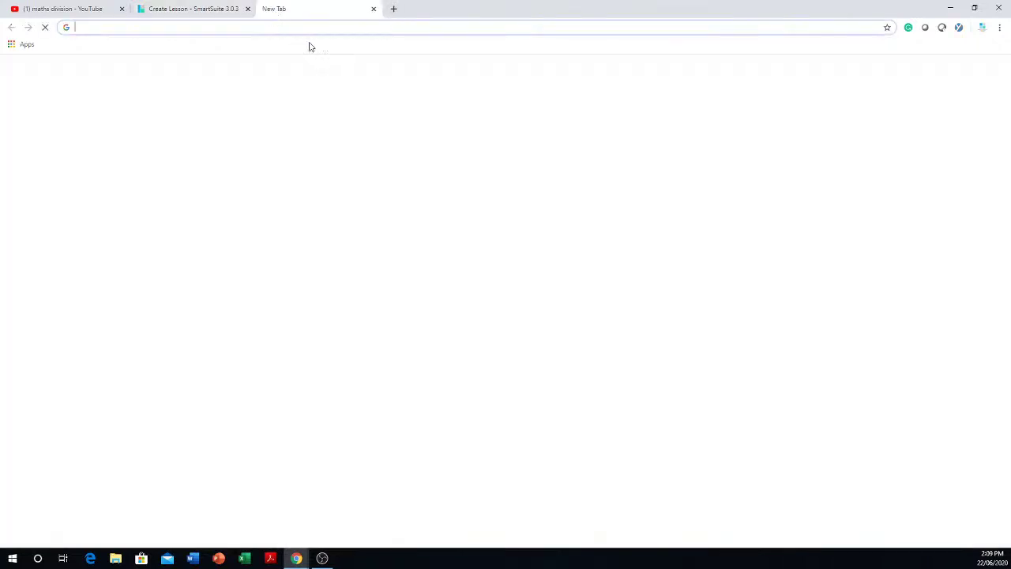
right_click(381, 27)
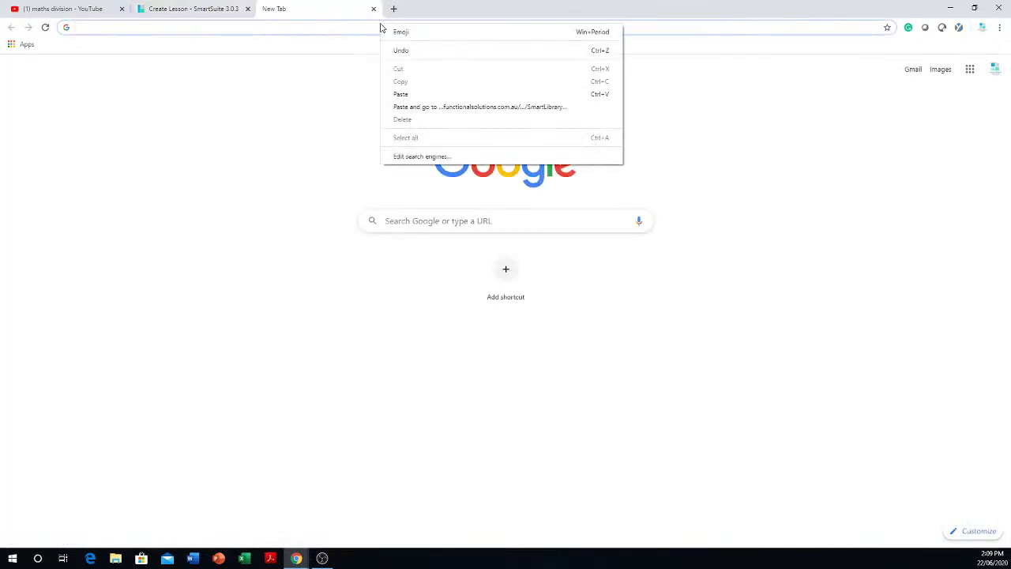
left_click(401, 94)
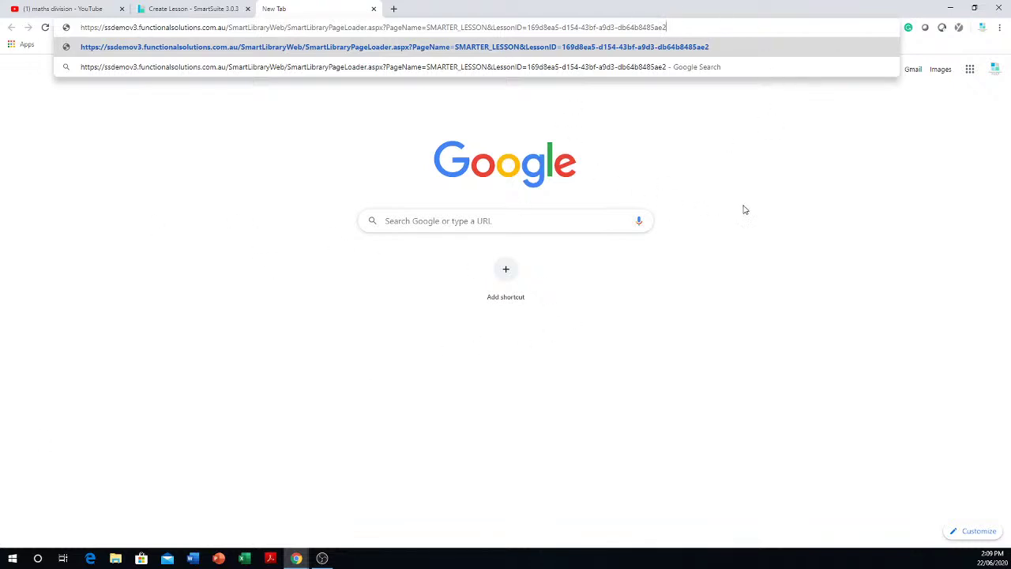
key("Return")
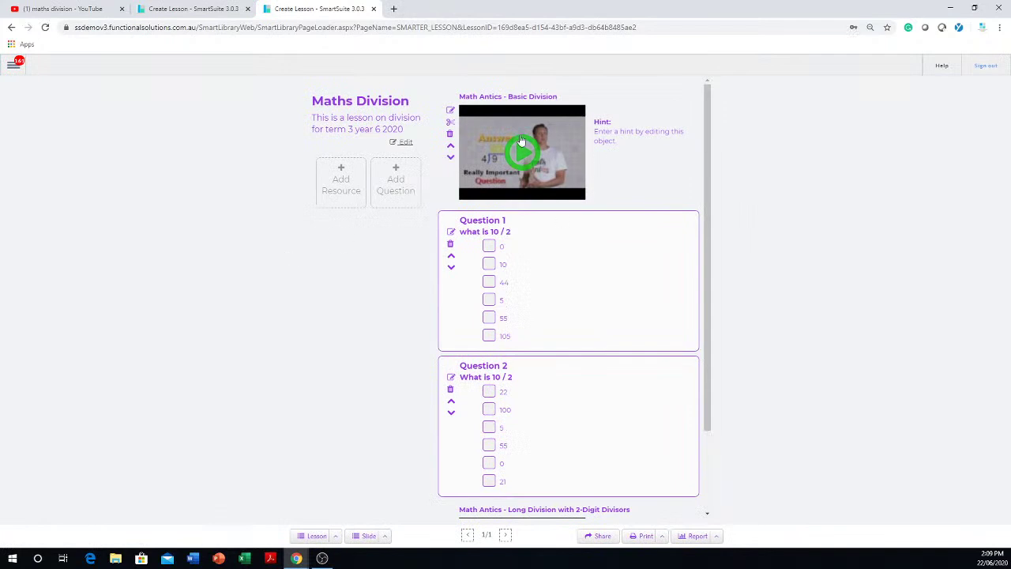
- Delete Question 2, the one with options 22, 100, 5, 55, 0 and 21, from the lesson and confirm the deletion
scroll(610, 164, "down", 2)
scroll(608, 160, "up", 2)
left_click(450, 390)
left_click(557, 88)
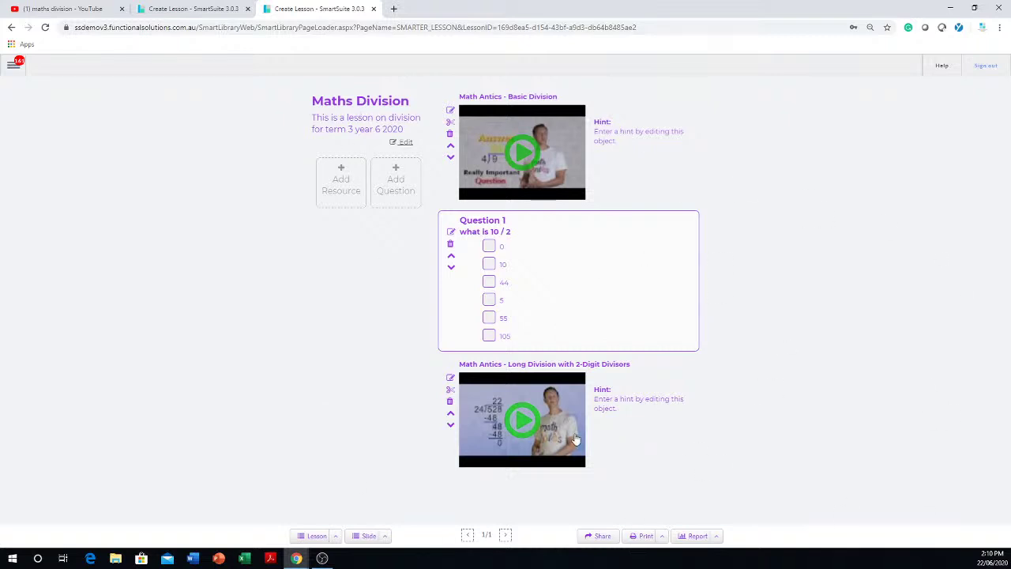
- Review the lesson's sharing options, including class group access, answer acceptance, share link and QR code, and close them
left_click(598, 537)
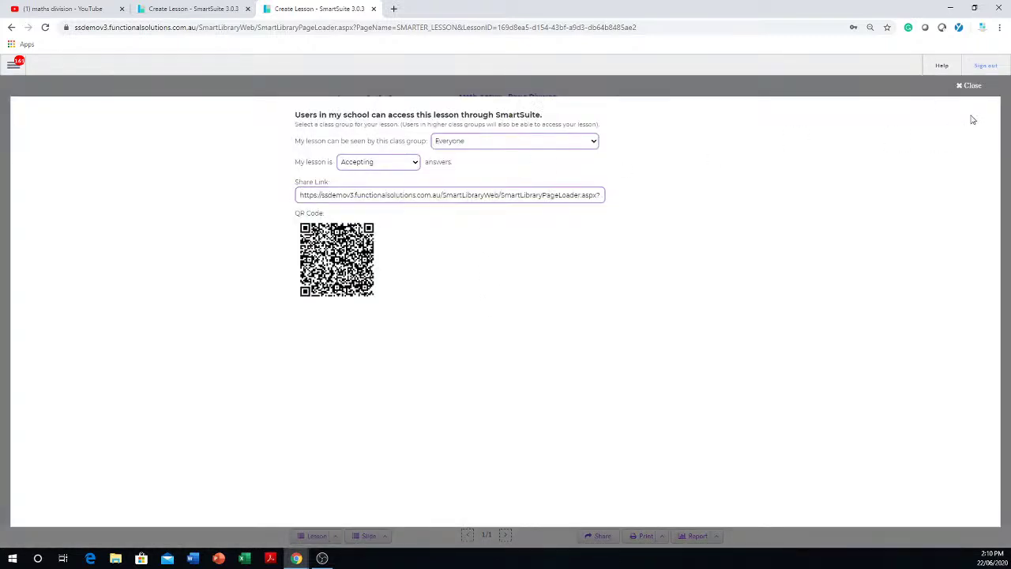
left_click(972, 85)
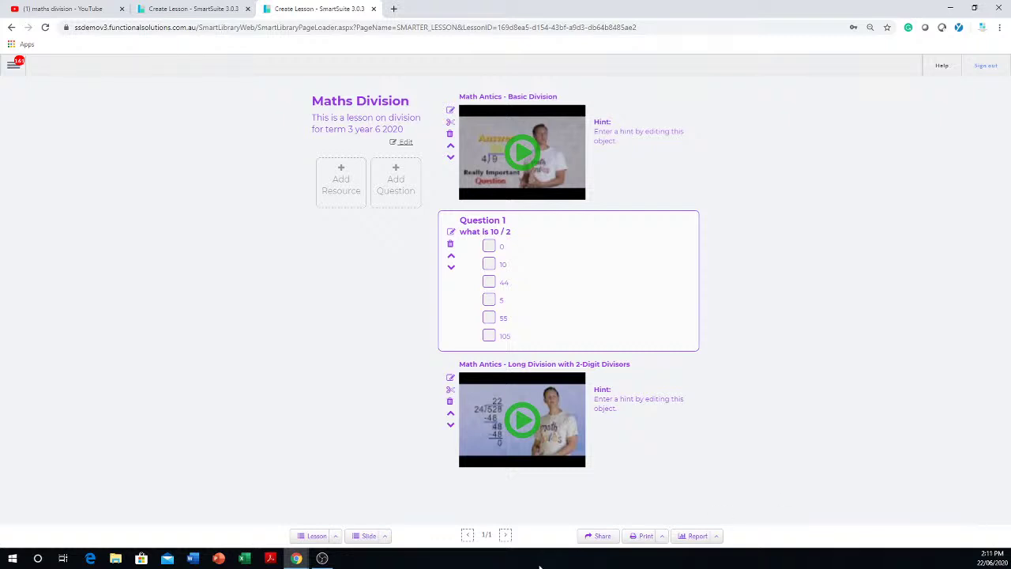
left_click(594, 536)
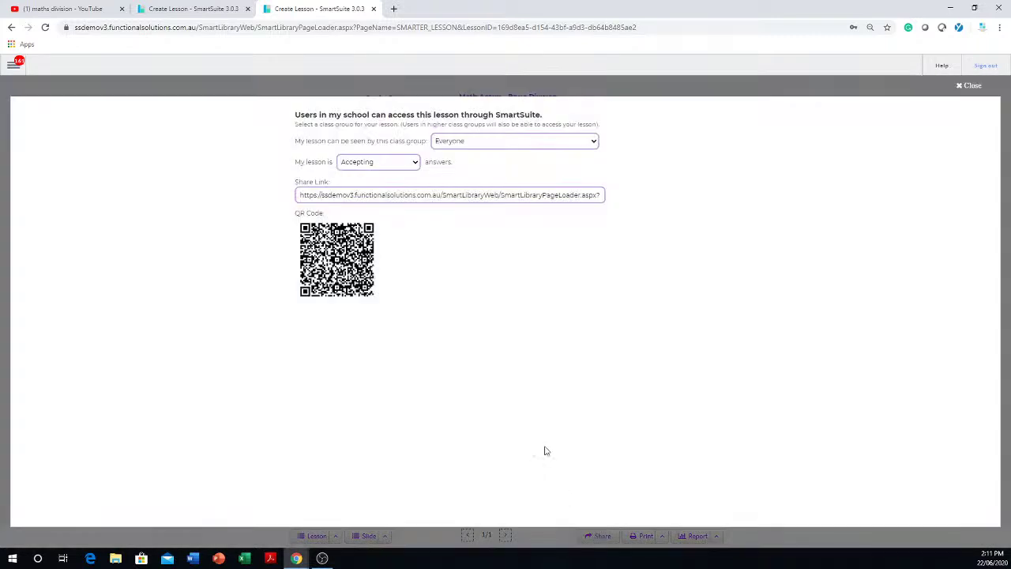
left_click(518, 197)
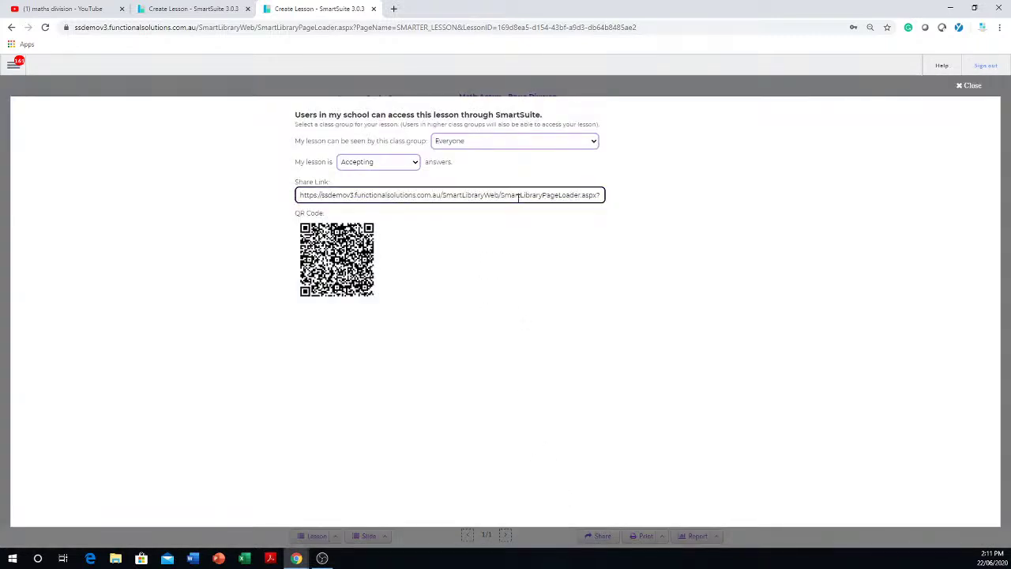
left_click(971, 86)
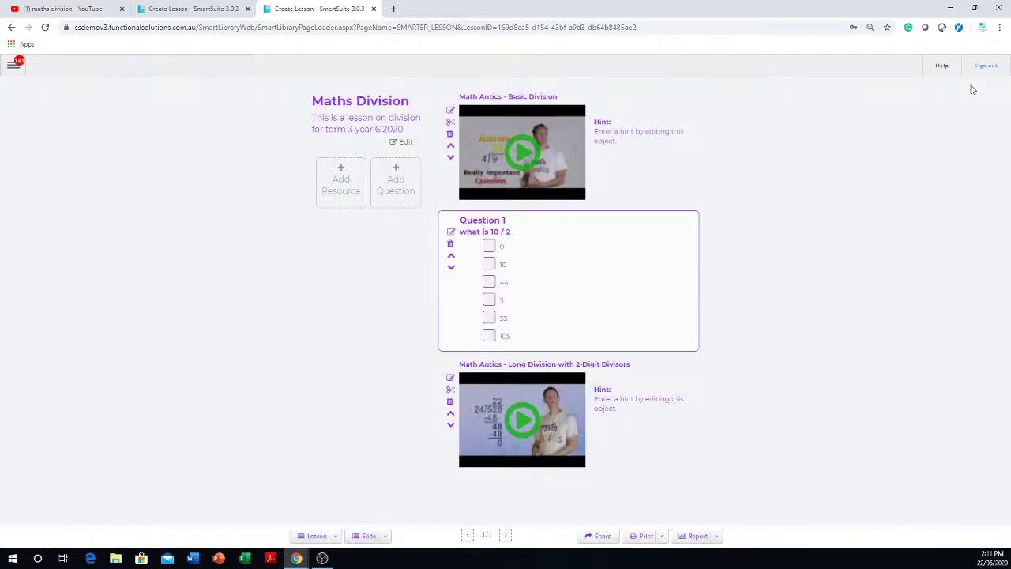